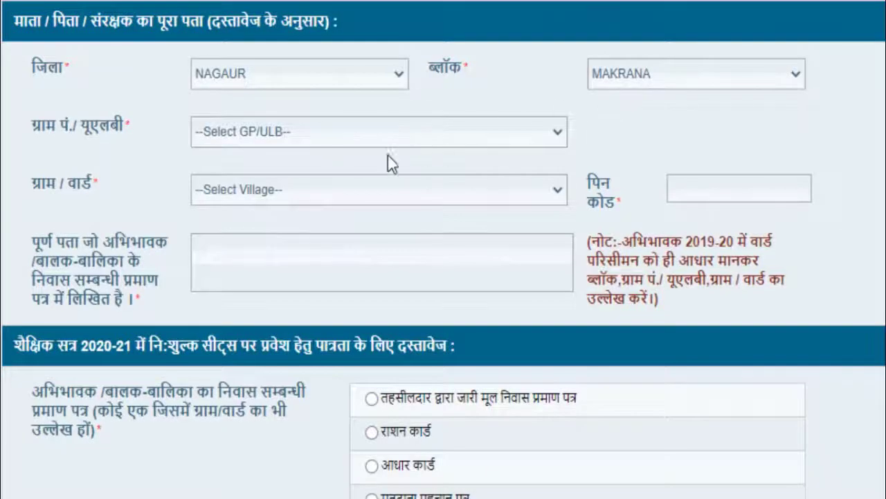
Choose NP MAKRANA CITY as the gram panchayat/ULB
left_click(388, 145)
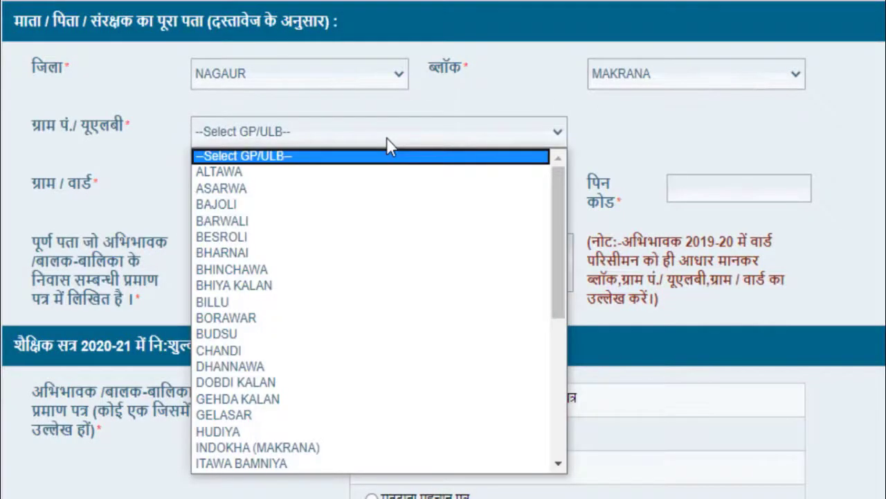
key("n")
key("n")
key("n")
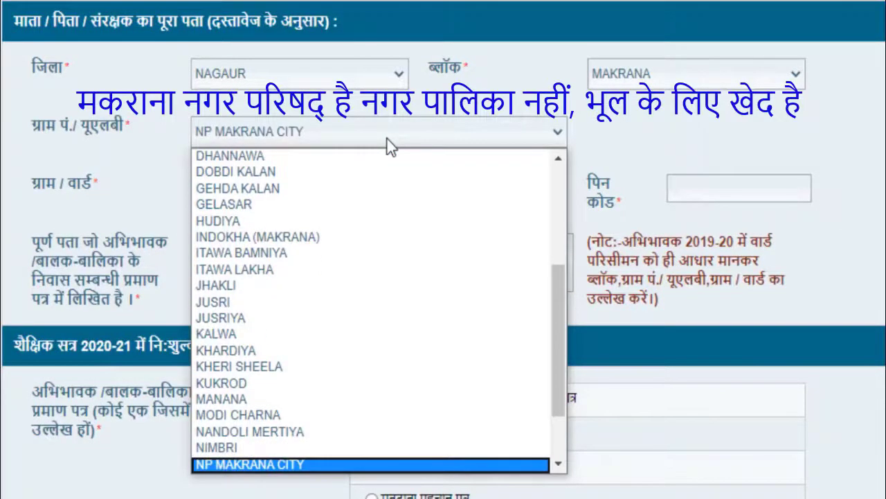
key("Return")
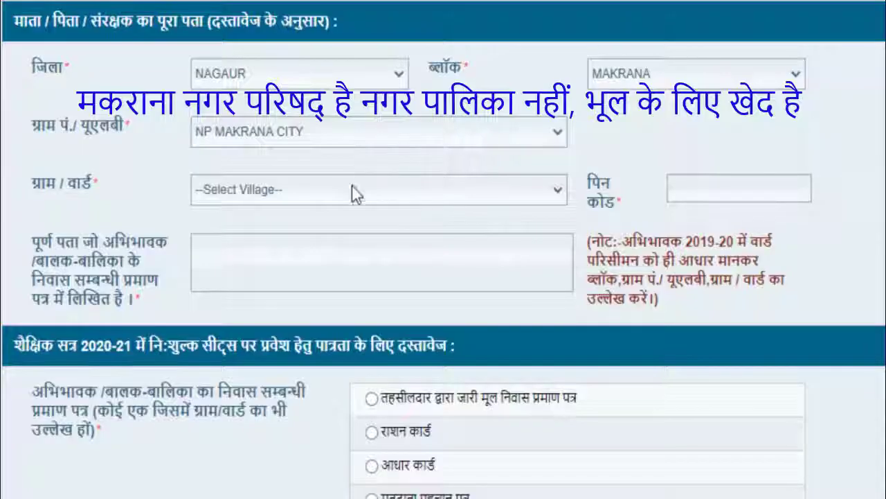
Select NP MAKRANA_WARD NO 32 as the village/ward
left_click(347, 194)
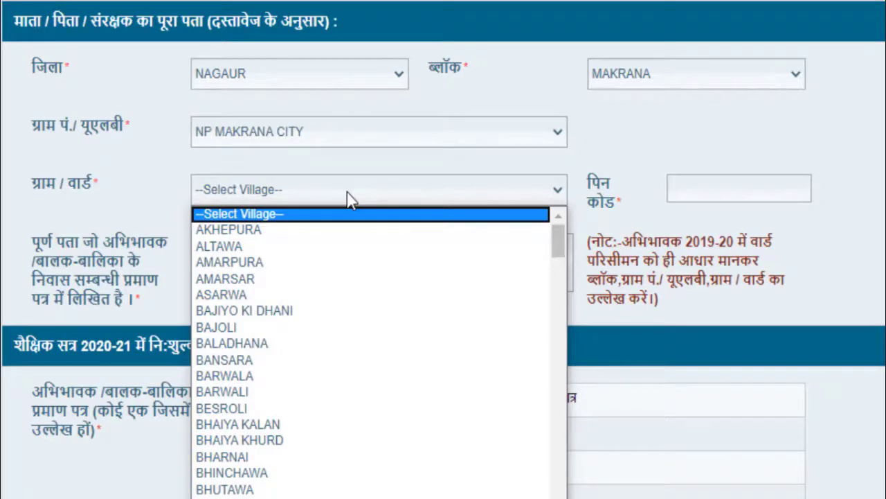
type("np")
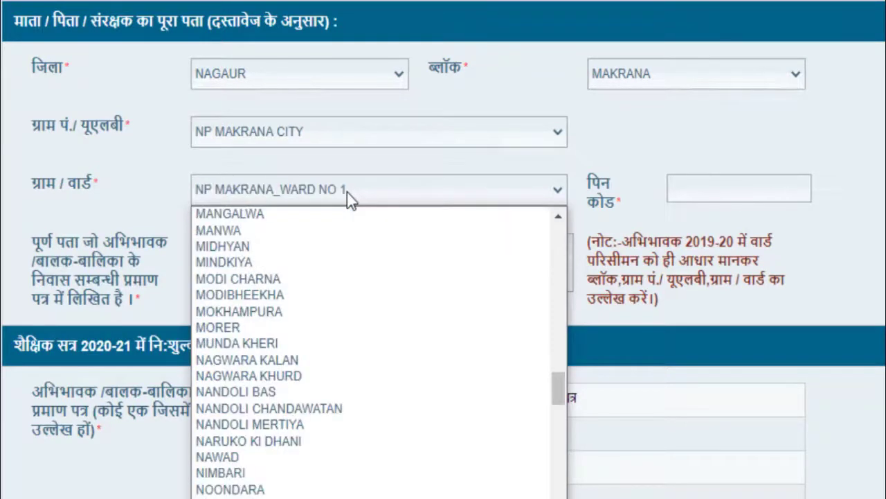
key("Down")
key("Down")
key("Down")
key("Down")
key("Down")
key("Down")
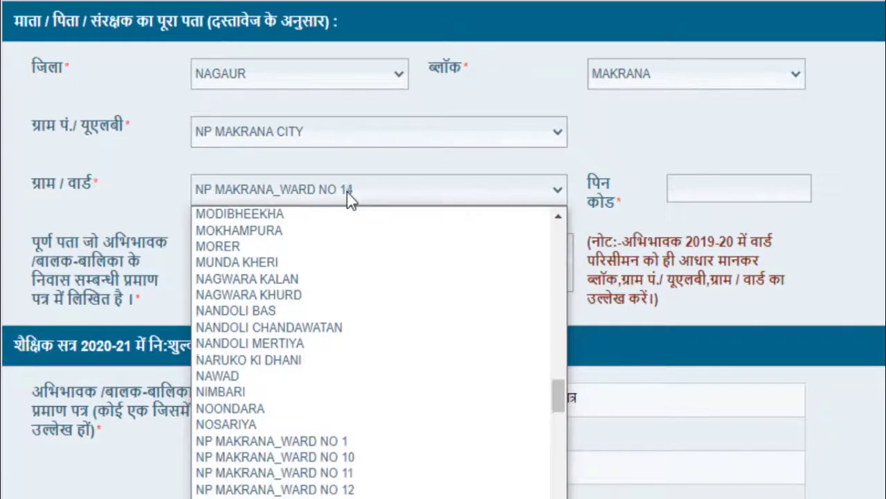
key("Down")
key("Down")
key("Down")
key("Down")
key("Down")
key("Down")
key("Down")
key("Down")
key("Down")
key("Down")
key("Down")
key("Down")
key("Down")
key("Down")
key("Down")
key("Down")
key("Down")
key("Down")
key("Down")
key("Down")
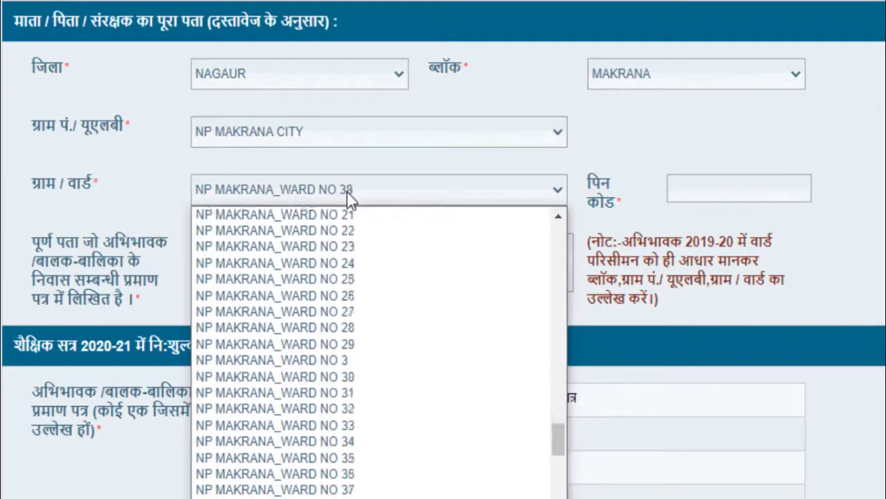
key("Down")
key("Down")
key("Down")
key("Down")
key("Down")
key("Down")
key("Down")
key("Down")
key("Down")
key("Up")
key("Up")
key("Up")
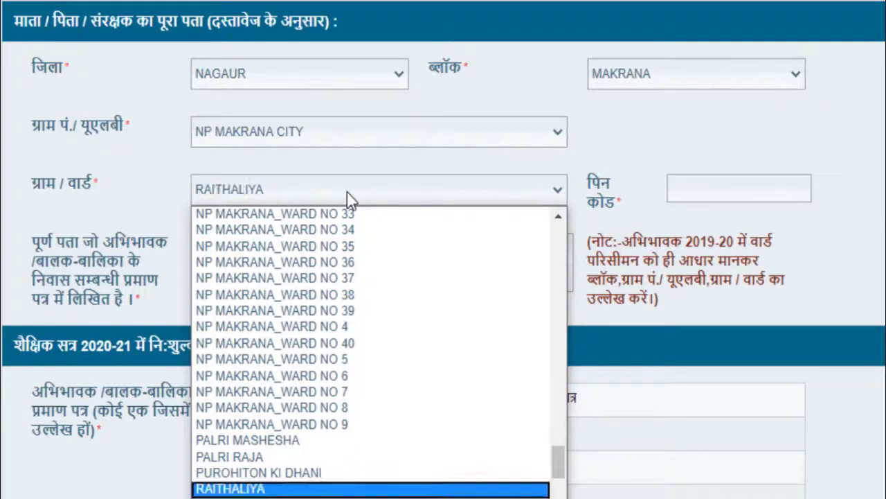
key("Up")
key("Up")
key("Up")
key("Up")
key("Up")
key("Up")
key("Up")
key("Up")
key("Up")
key("Up")
key("Up")
key("Up")
key("Up")
key("Up")
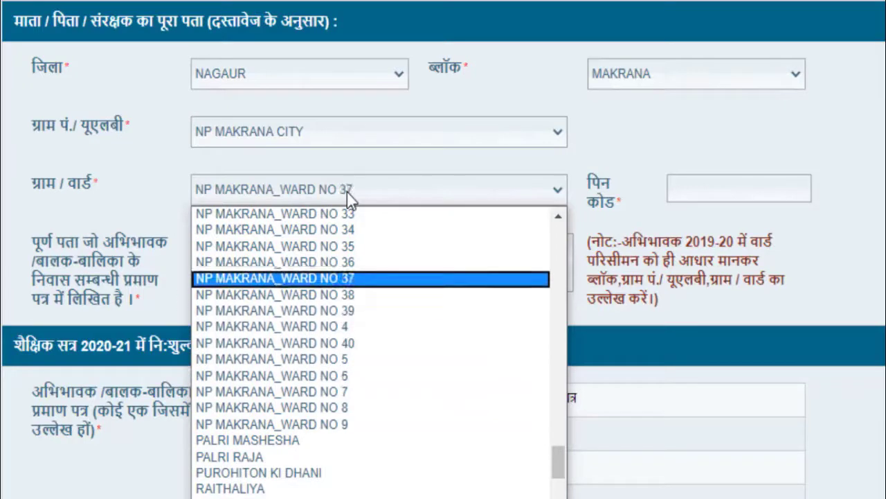
key("Up")
key("Up")
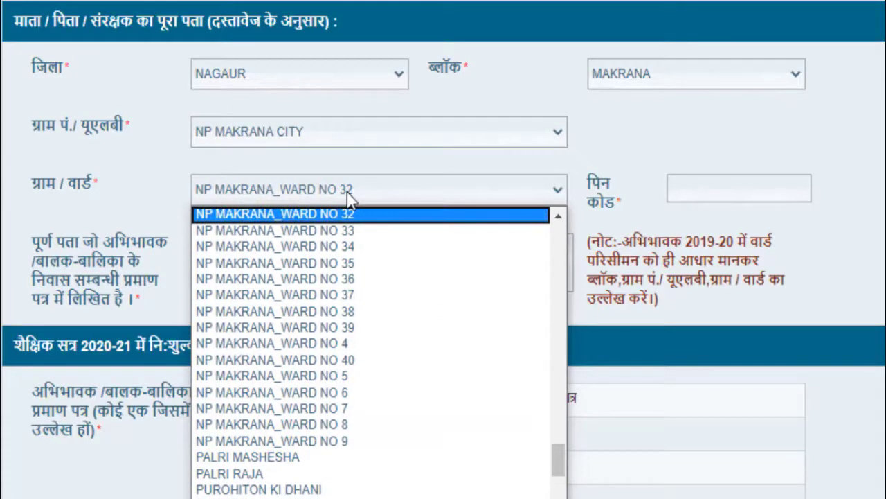
key("Return")
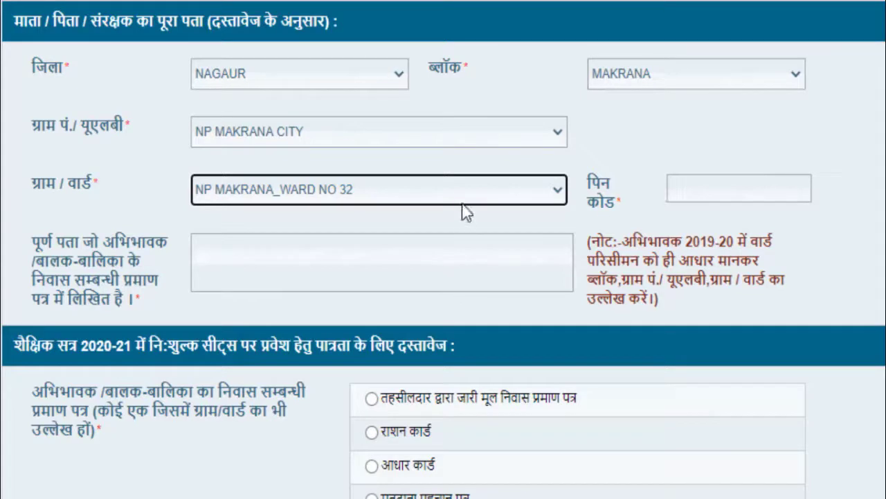
Enter PIN code 341505
left_click(680, 188)
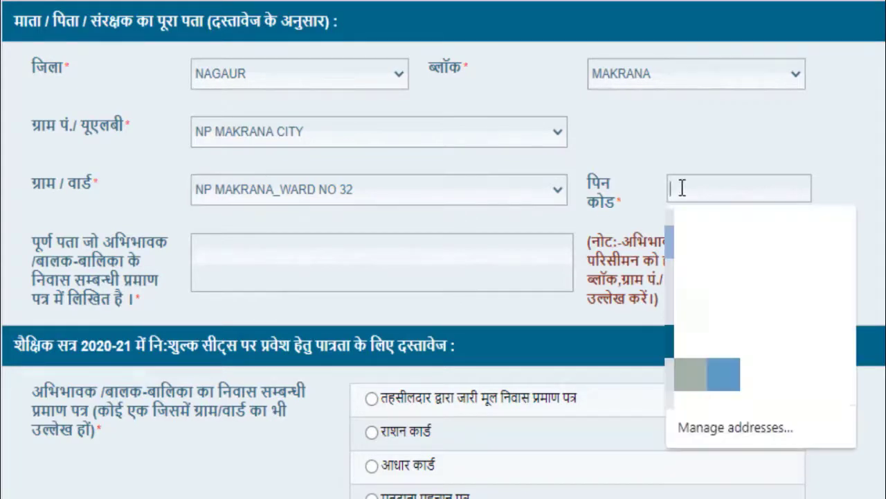
type("341505")
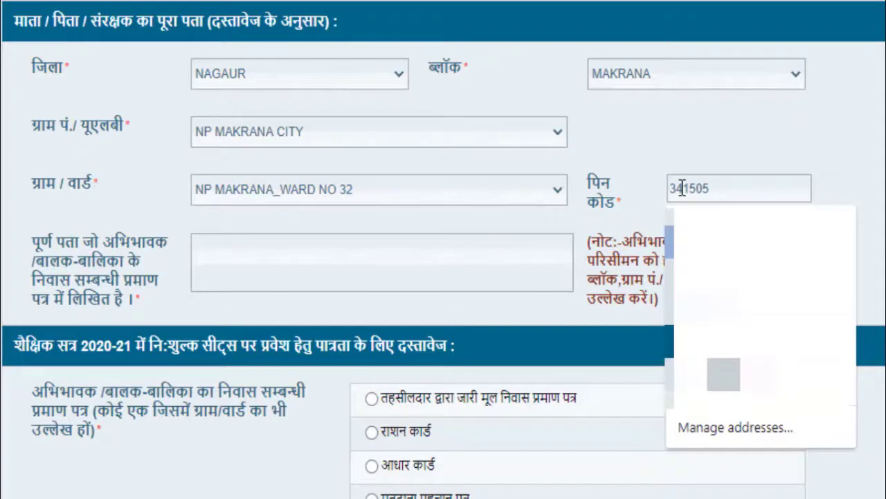
left_click(619, 143)
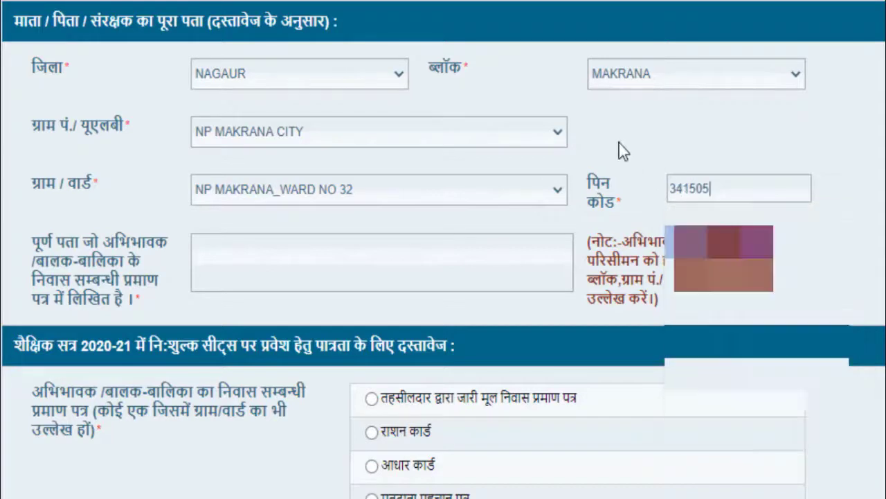
Type the guardian's full residential address into the address box
left_click(244, 260)
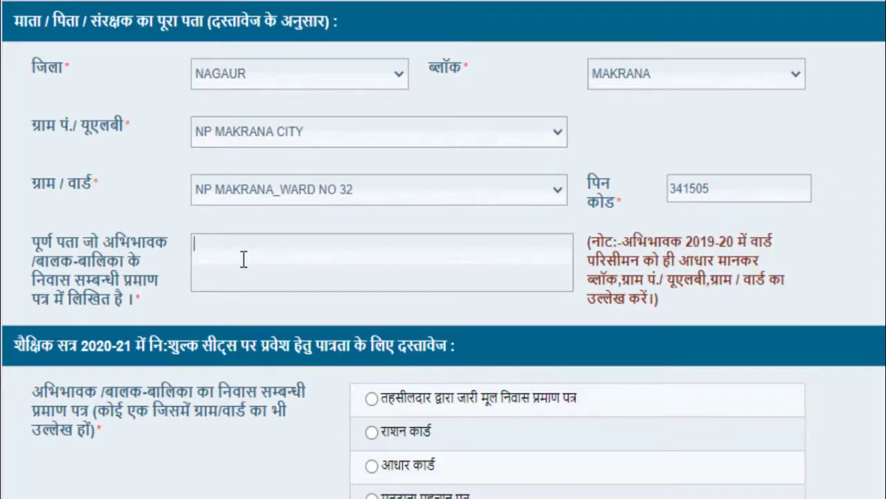
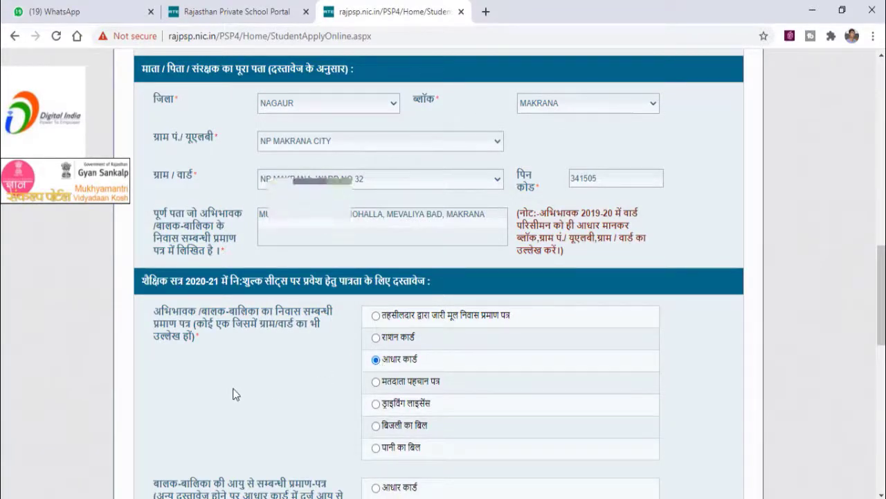
Pick the gram panchayat/municipality birth certificate as age proof and the income-up-to-2.5-lakh category
scroll(235, 391, "down", 1)
scroll(234, 394, "down", 2)
scroll(233, 393, "down", 2)
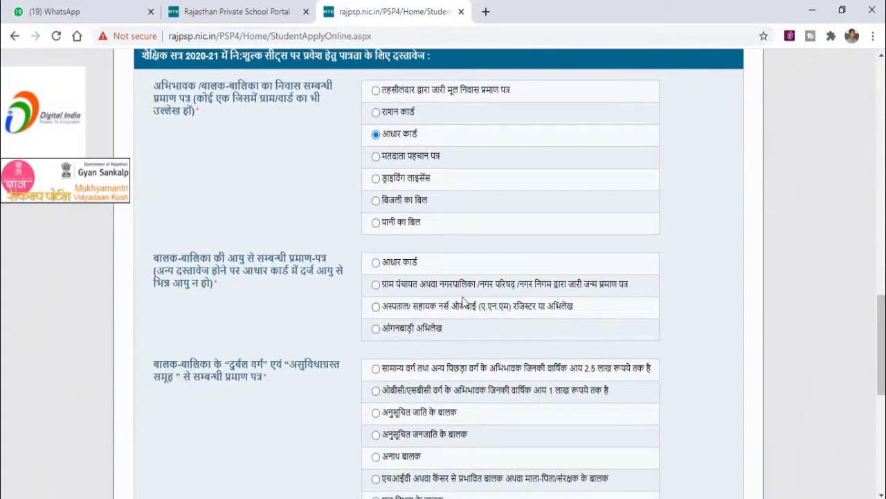
left_click(375, 284)
scroll(301, 329, "down", 2)
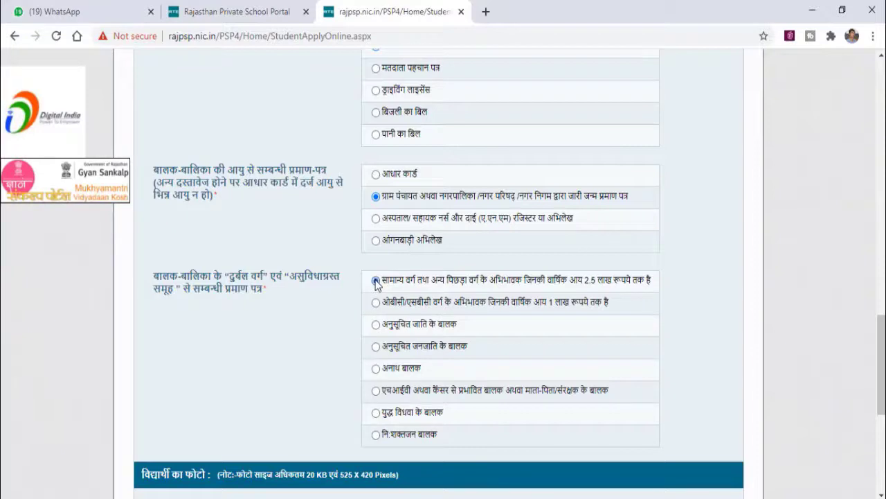
scroll(376, 284, "down", 3)
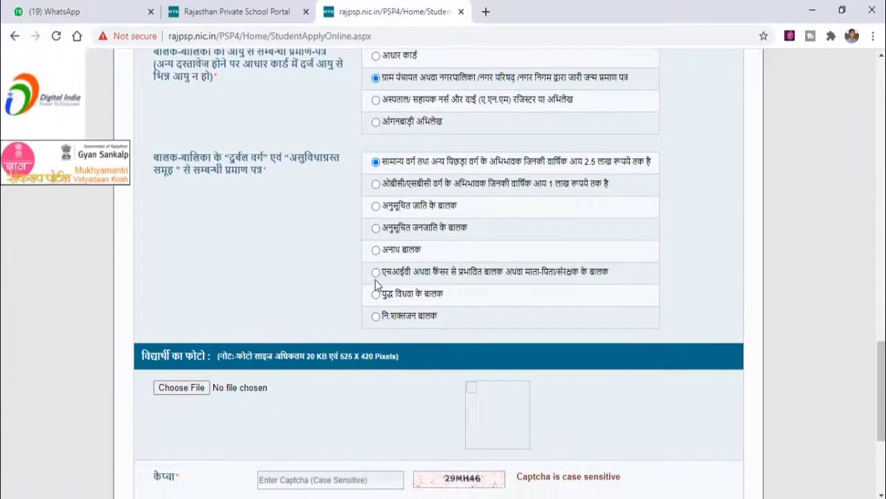
scroll(376, 284, "down", 3)
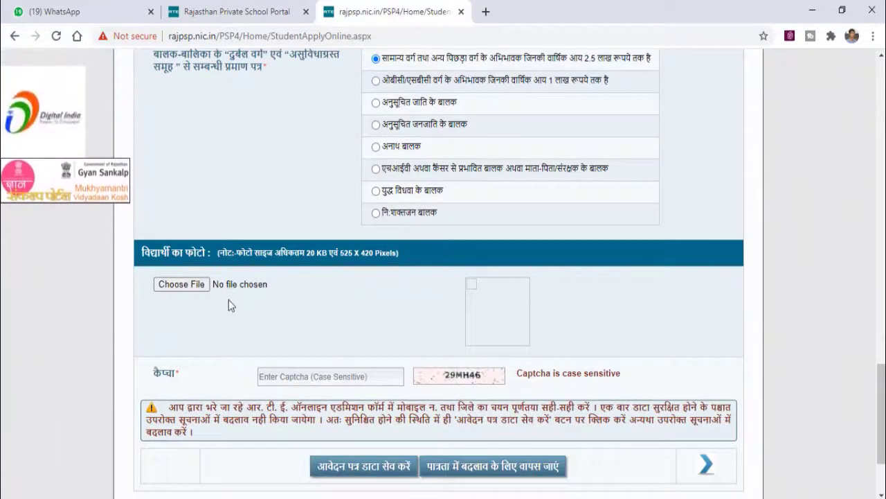
scroll(224, 299, "down", 1)
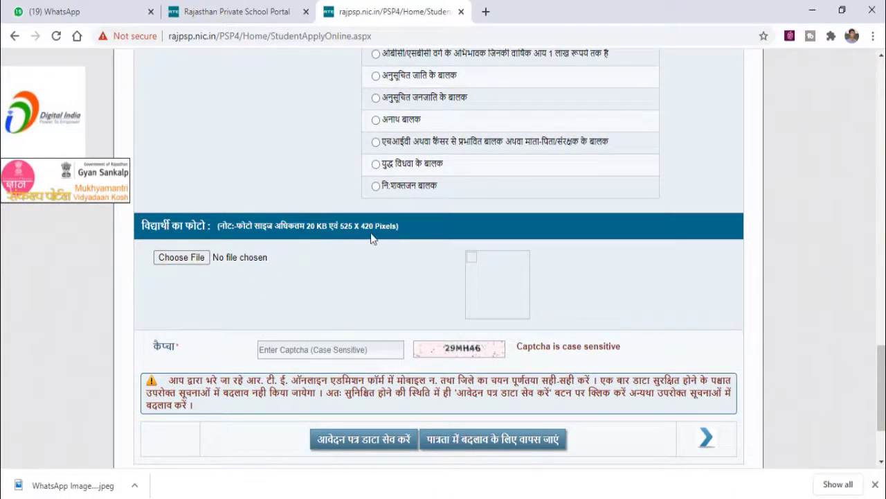
Open VIRAT.jpeg from Downloads with Microsoft Office 2010
left_click(189, 259)
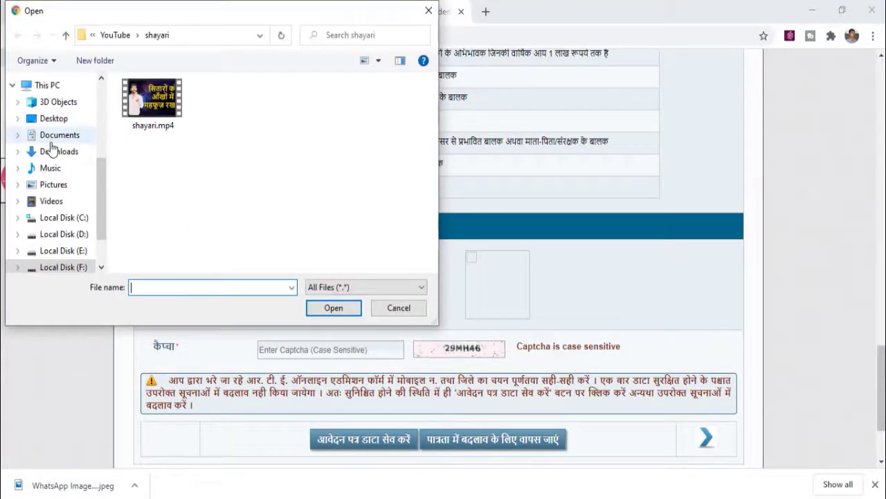
left_click(58, 151)
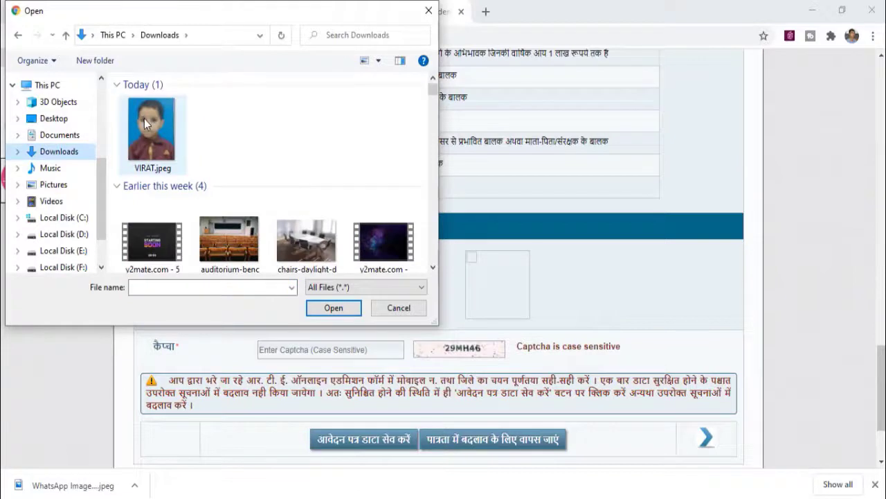
left_click(144, 118)
right_click(144, 118)
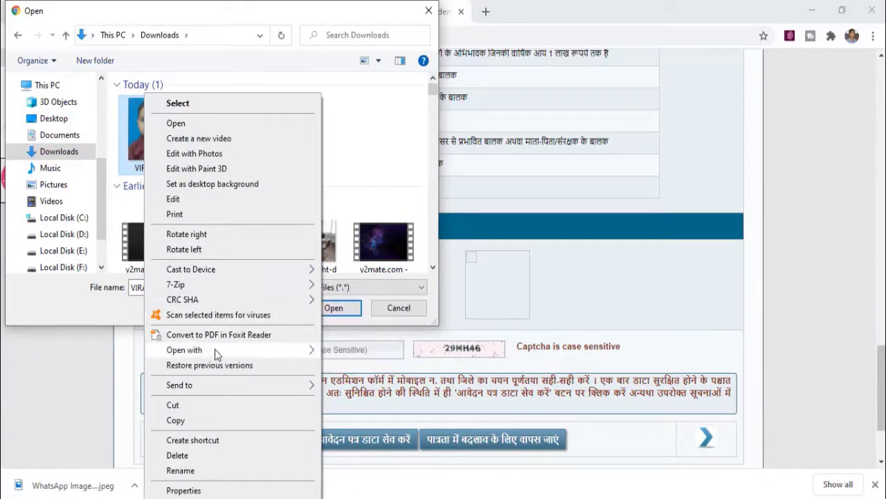
mouse_move(287, 350)
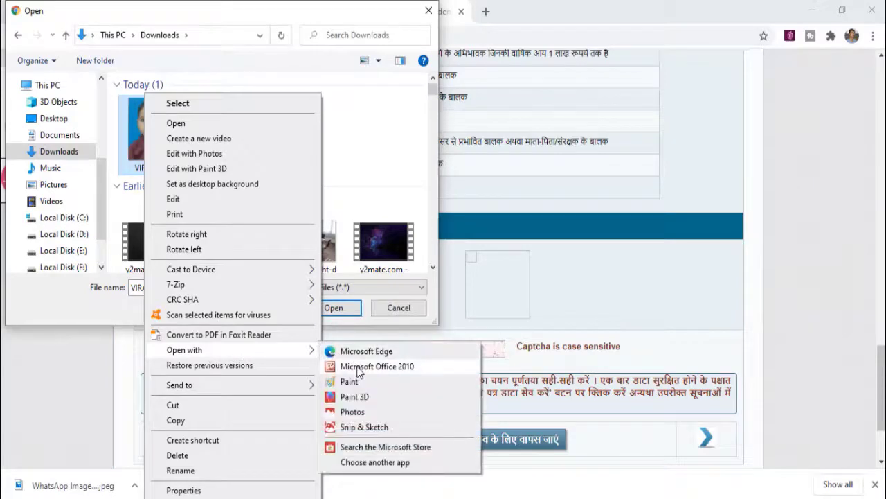
left_click(358, 367)
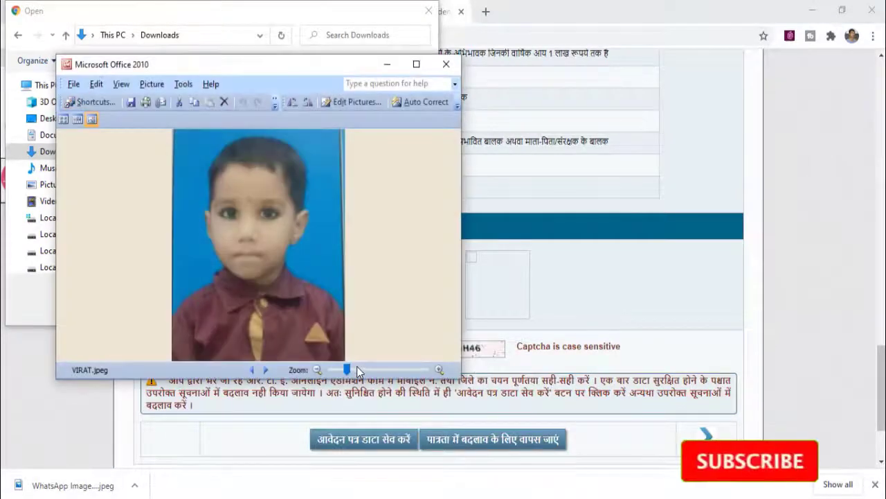
Maximize Picture Manager and open Resize with the Custom width x height option
left_click(416, 64)
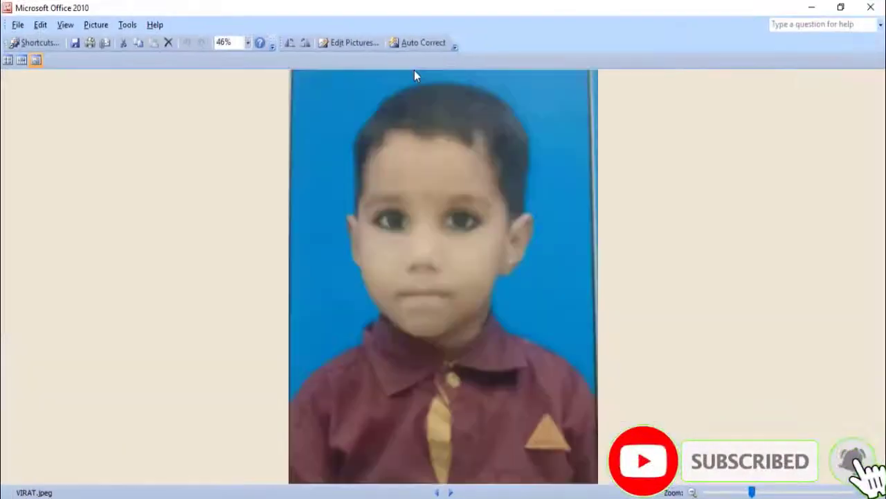
left_click(347, 42)
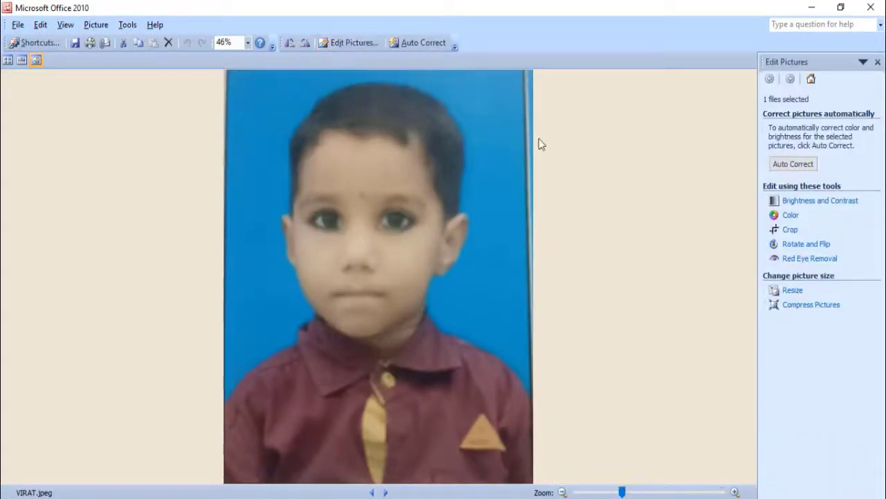
left_click(793, 290)
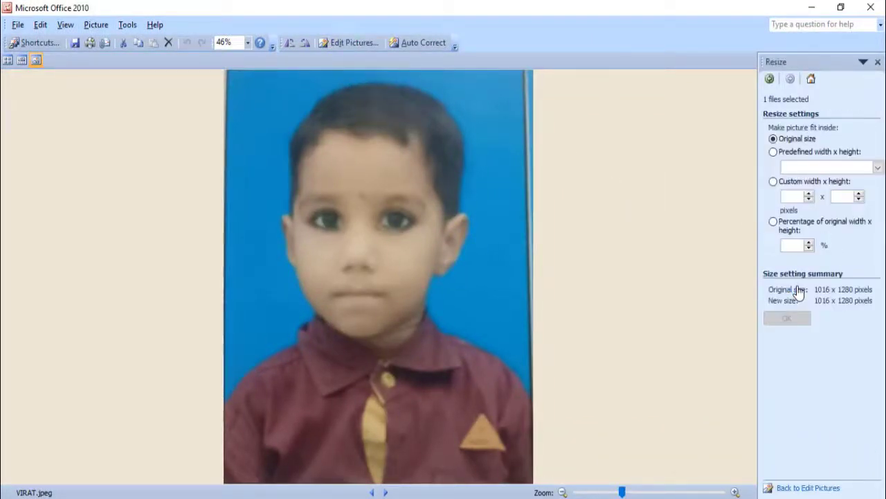
left_click(783, 193)
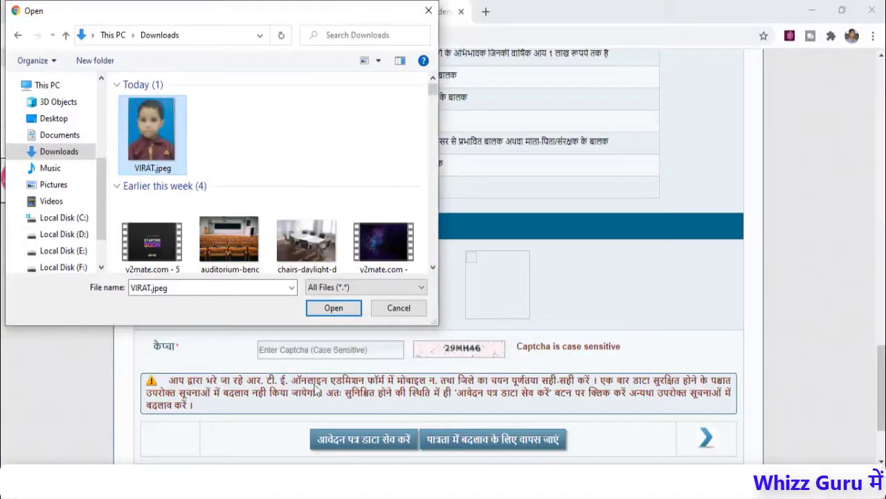
left_click(400, 308)
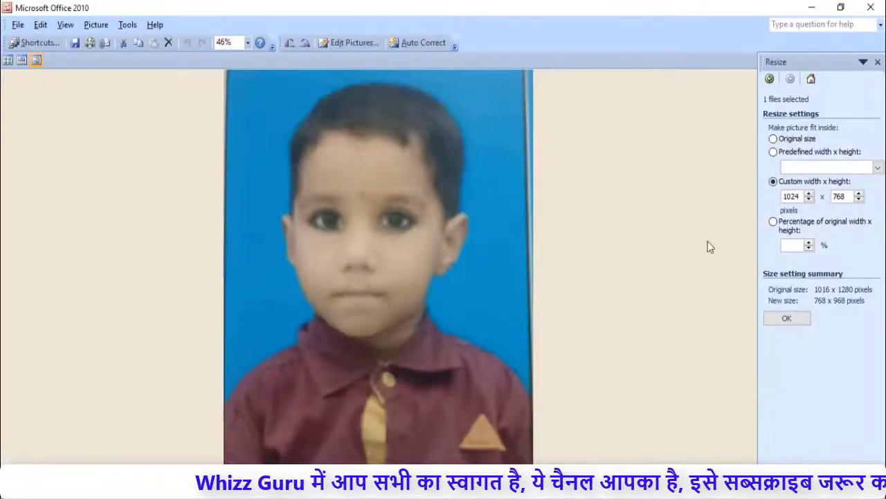
Resize the photo to a custom width of 420, giving 420 x 529 pixels
double_click(800, 198)
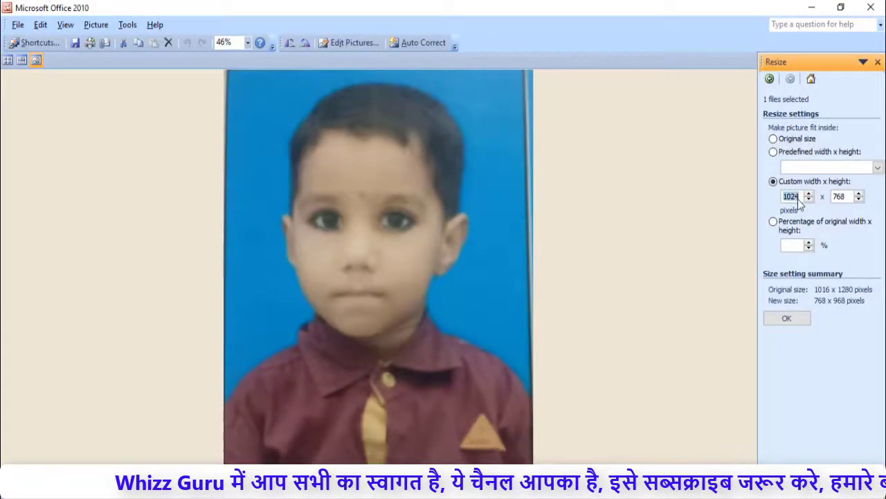
type("525")
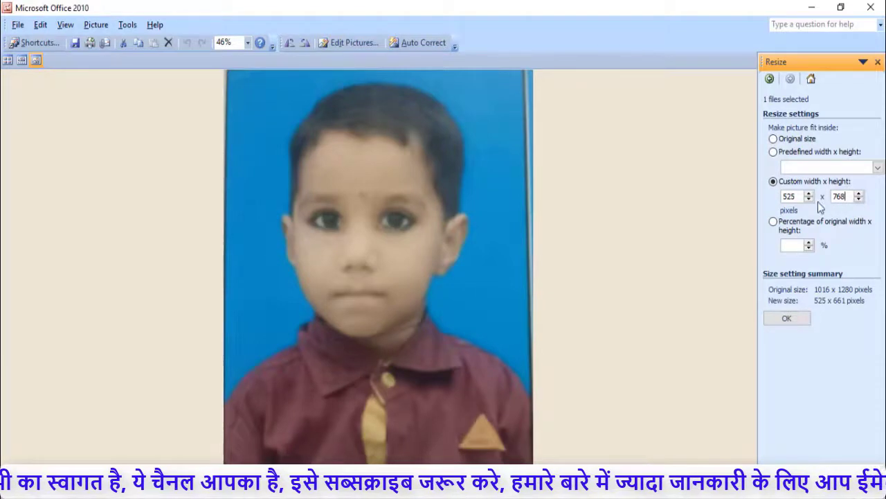
double_click(793, 197)
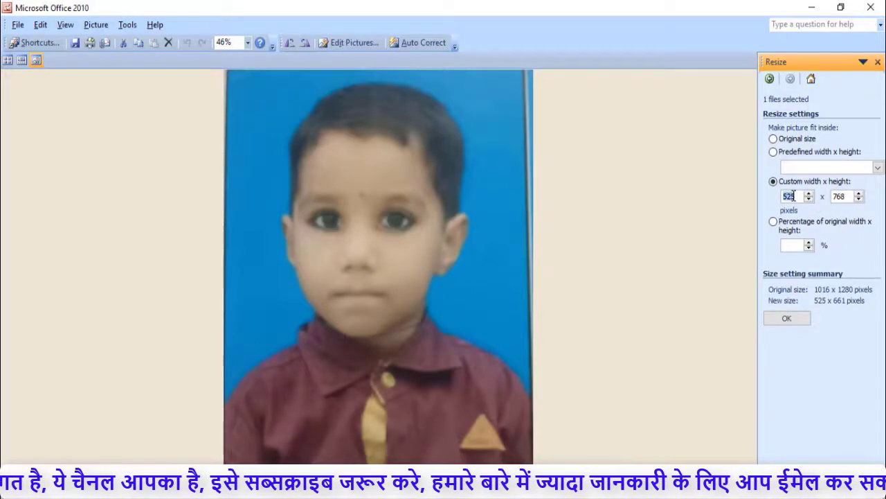
type("420")
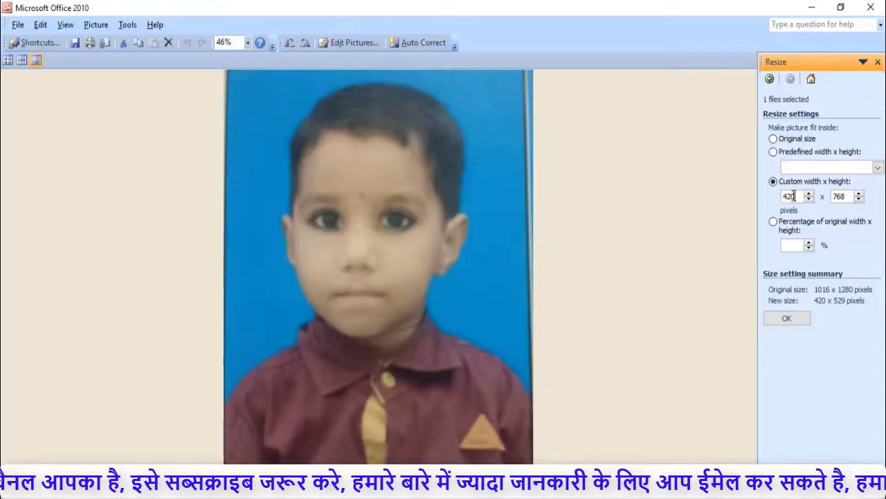
left_click(839, 222)
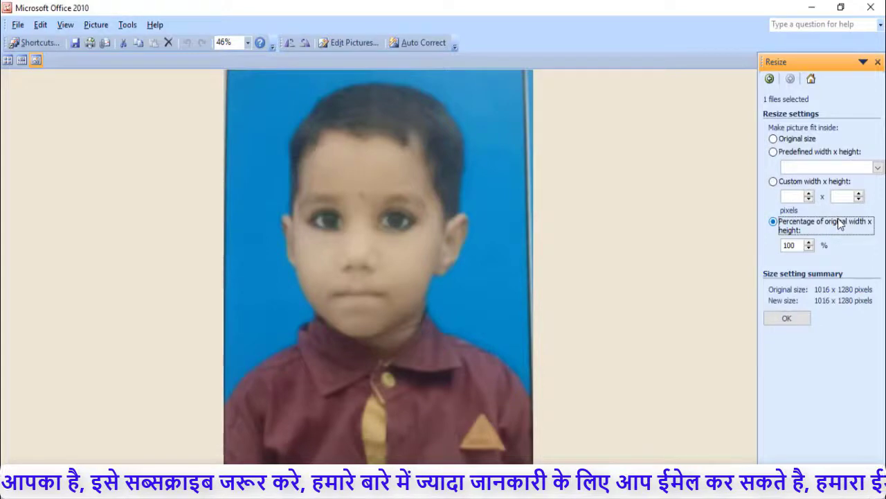
left_click(800, 196)
type("5")
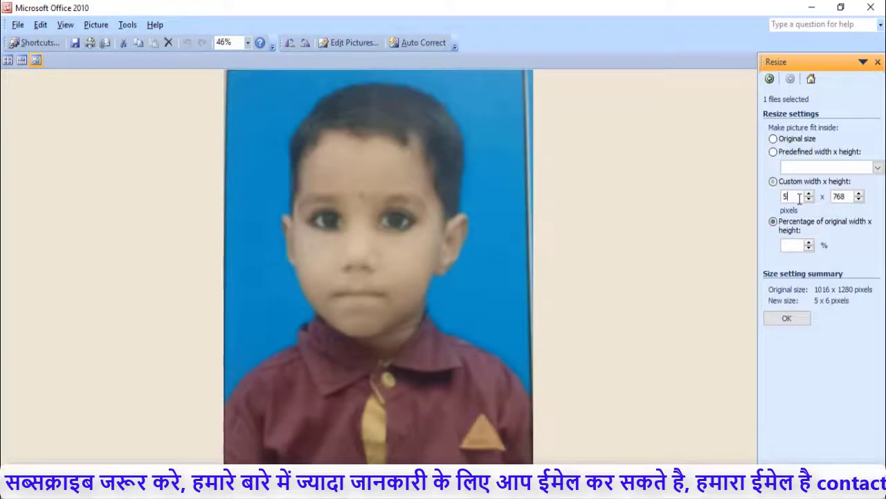
key("BackSpace")
type("420")
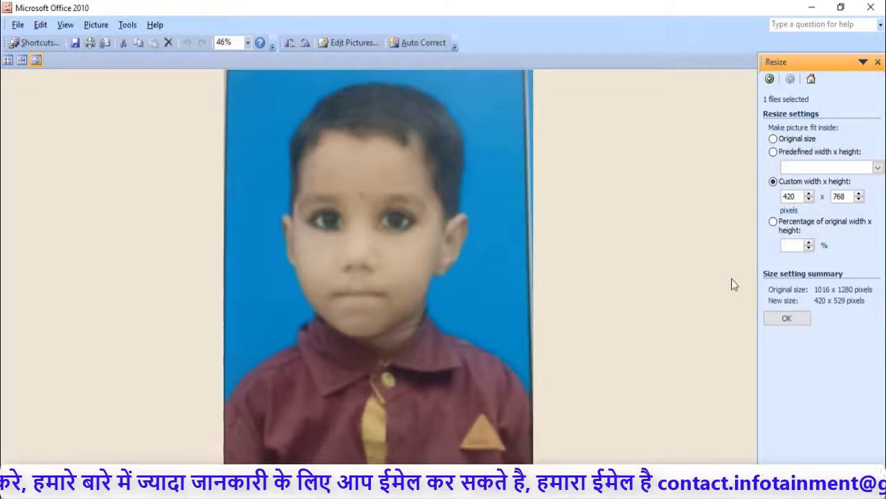
left_click(786, 318)
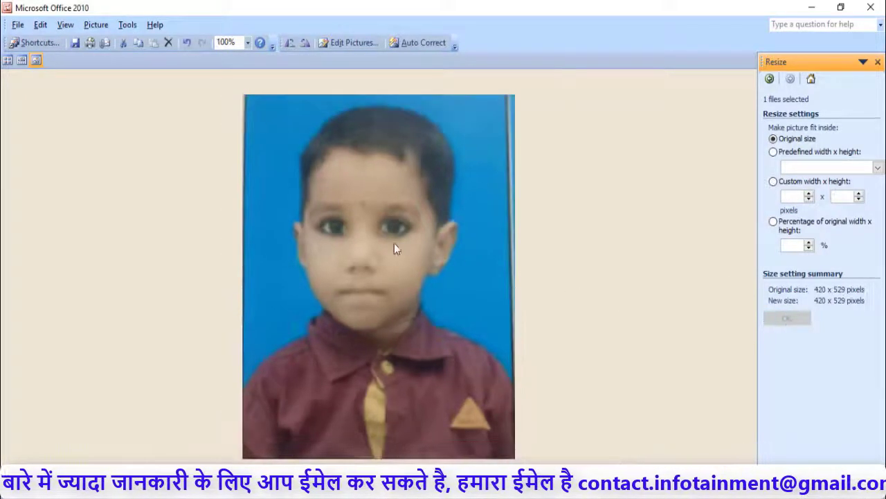
Auto-correct the photo's colours, save it and close Picture Manager
left_click(416, 48)
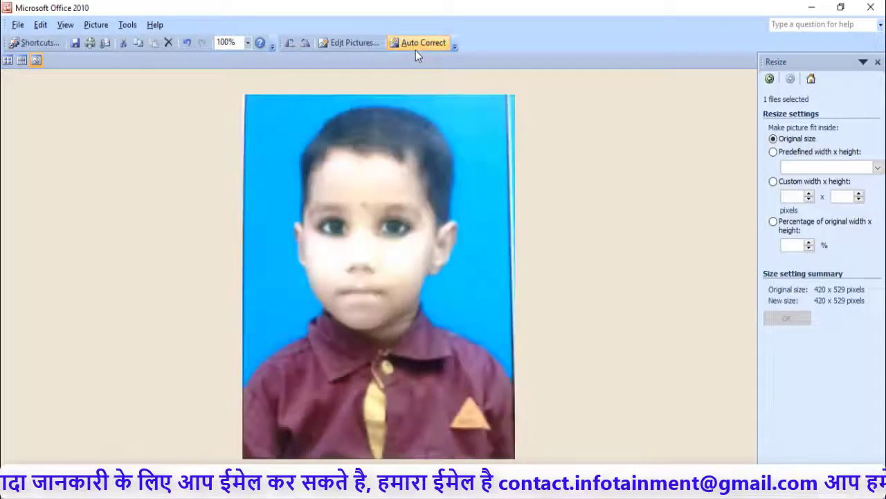
left_click(76, 43)
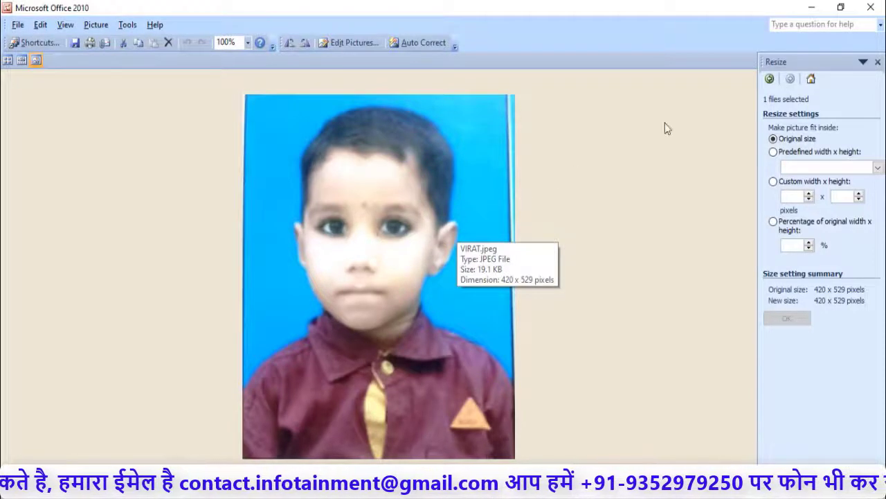
left_click(870, 7)
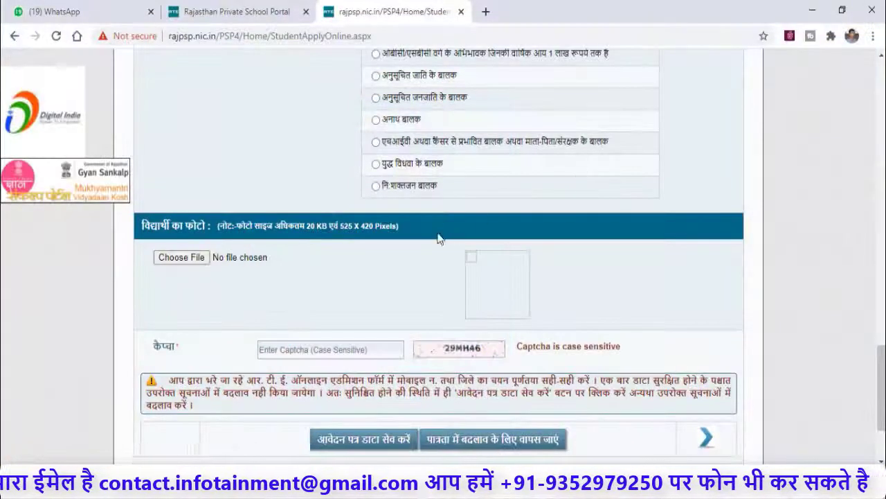
Attach VIRAT.jpeg from Downloads as the student's photo
left_click(175, 260)
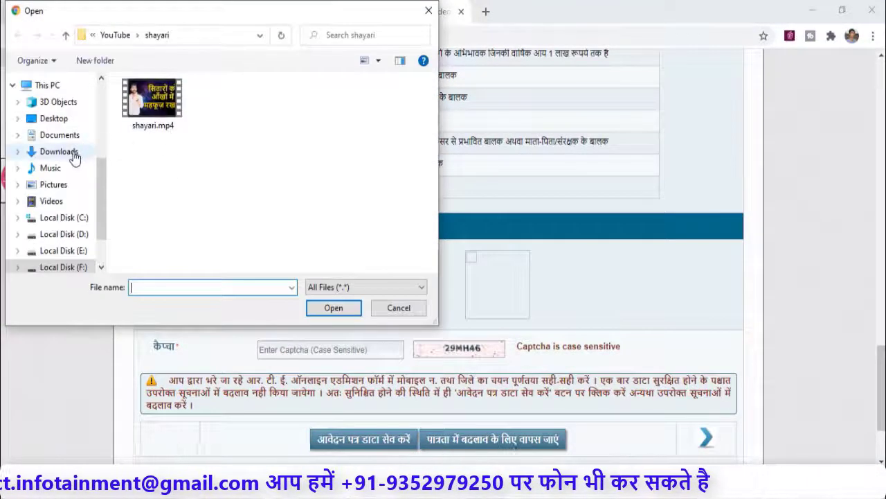
left_click(73, 151)
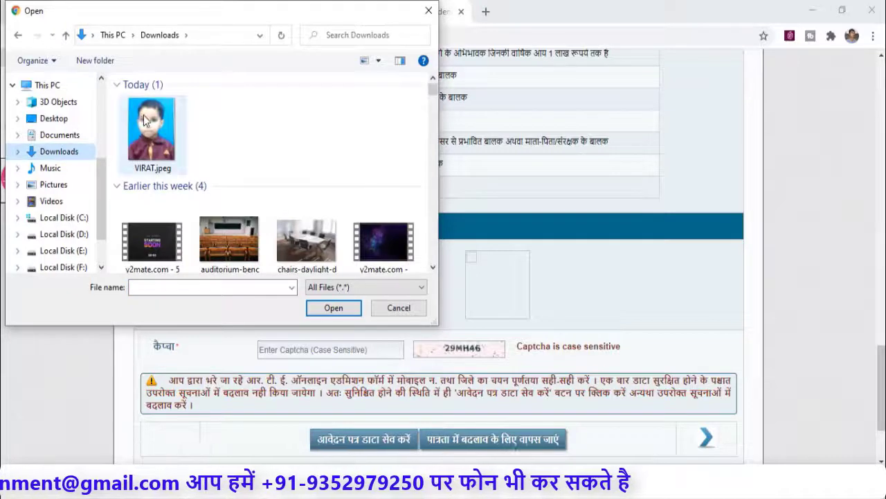
double_click(144, 115)
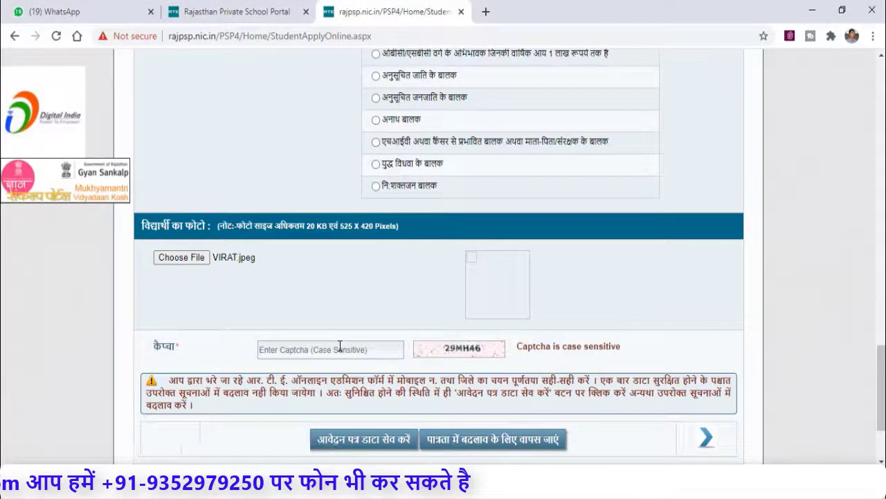
Type the captcha code shown on the form
scroll(340, 345, "down", 1)
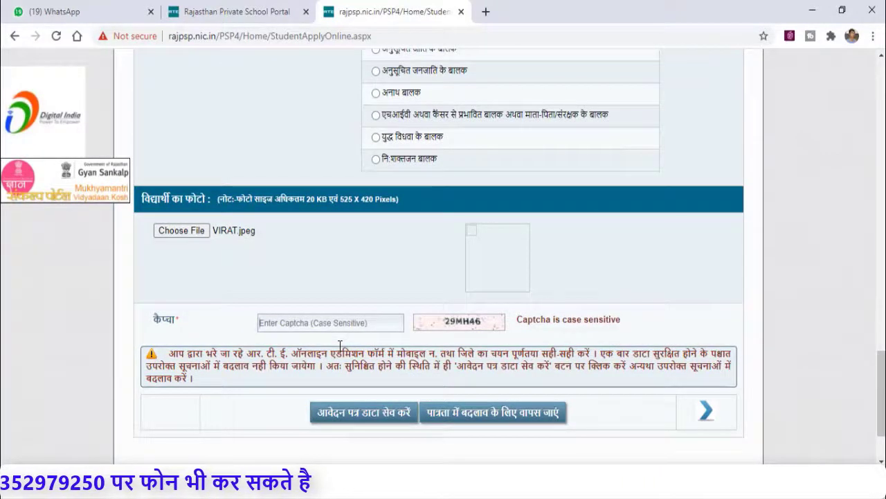
type("29mh")
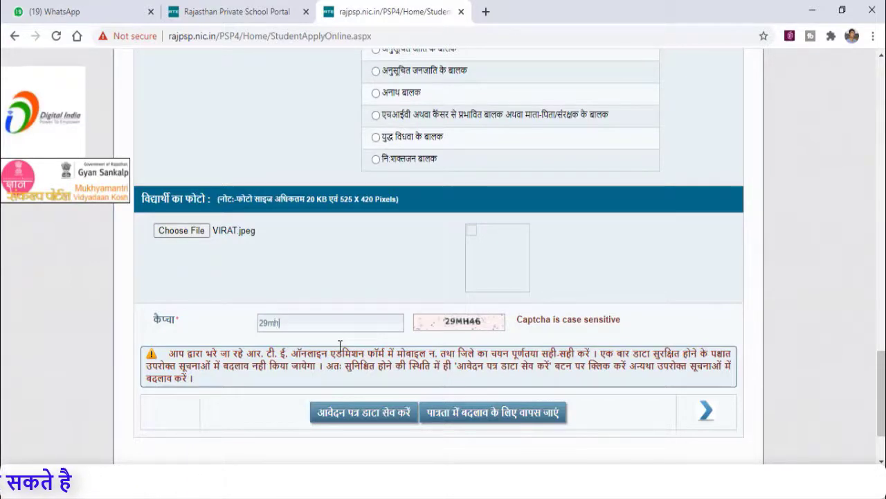
type("M")
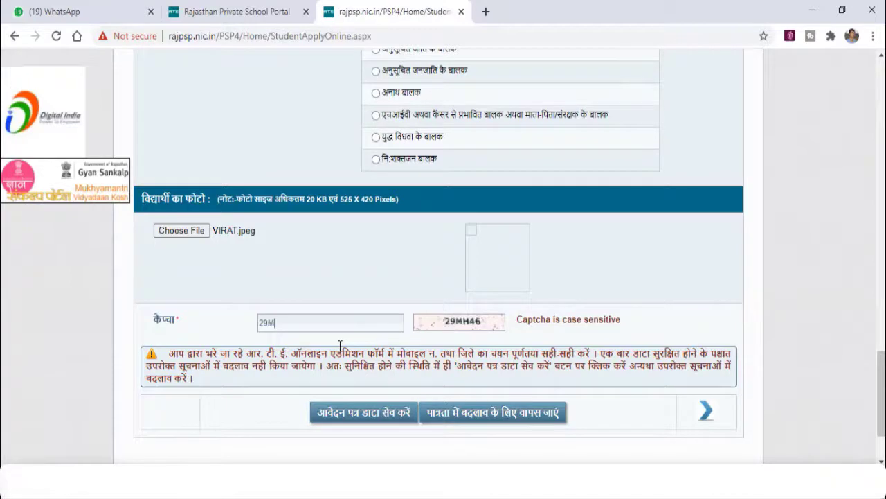
type("H46")
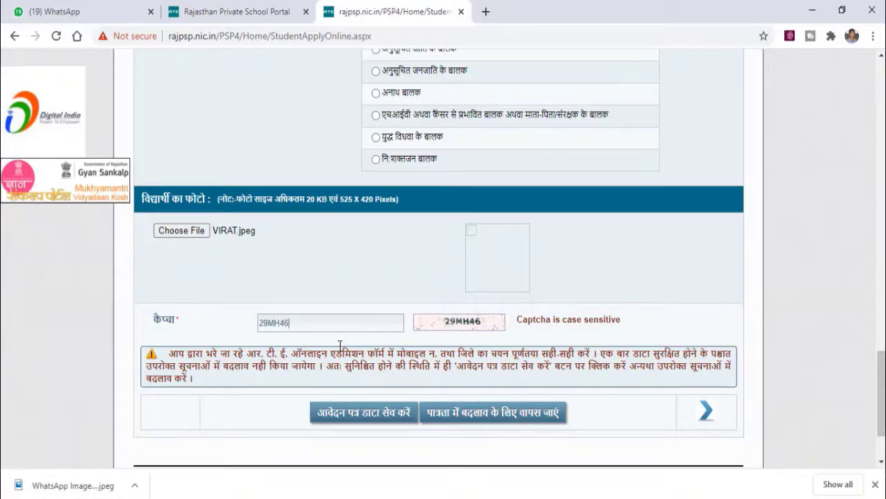
Save the application form and confirm it with the one-time code from SMS
left_click(356, 422)
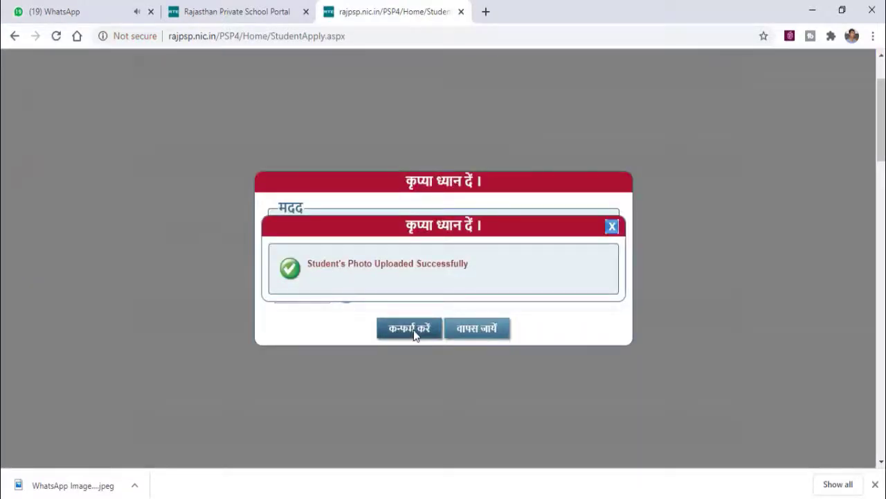
left_click(612, 227)
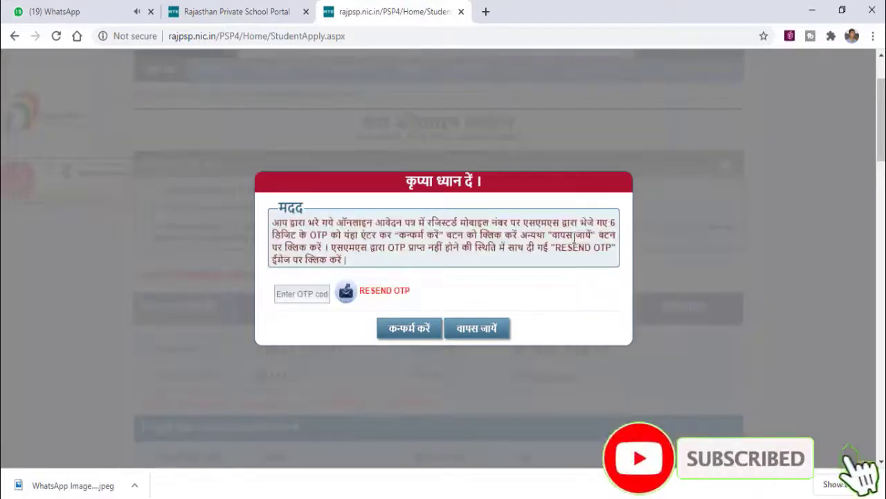
left_click(306, 294)
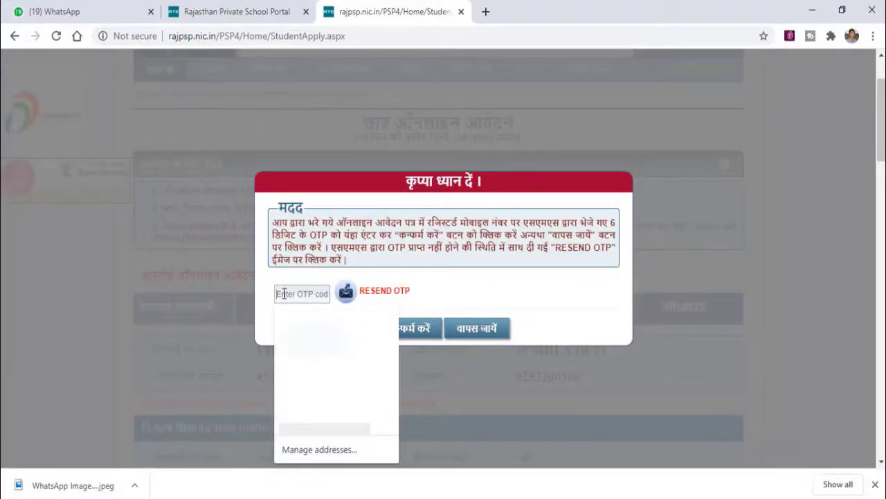
left_click(312, 221)
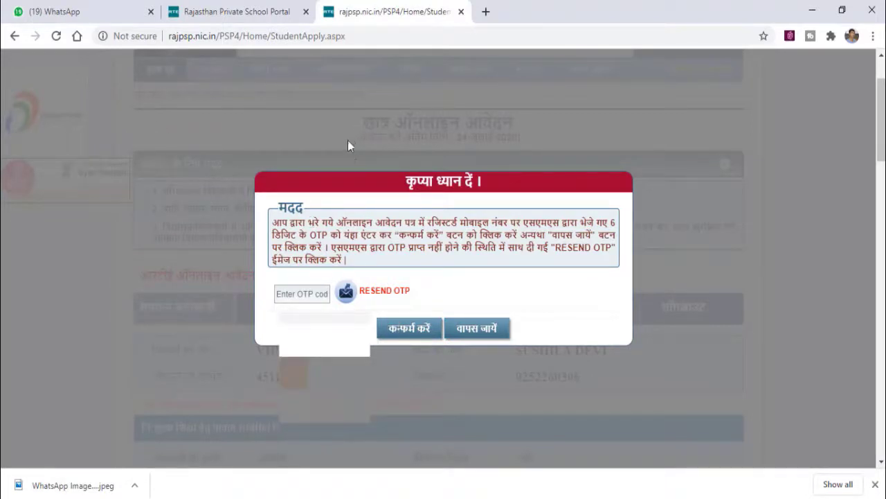
left_click(301, 297)
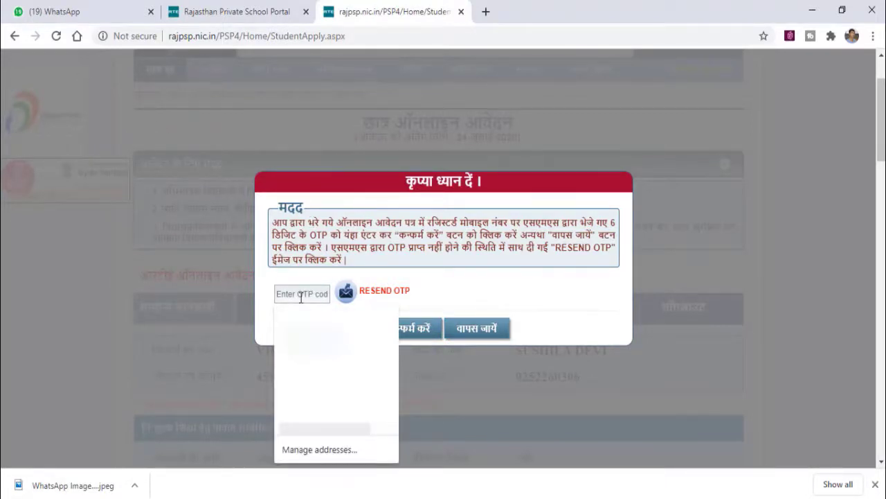
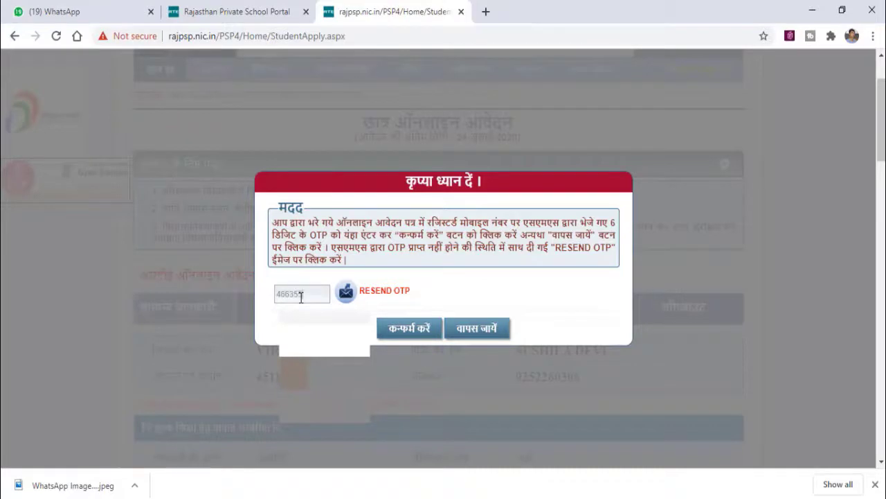
left_click(391, 327)
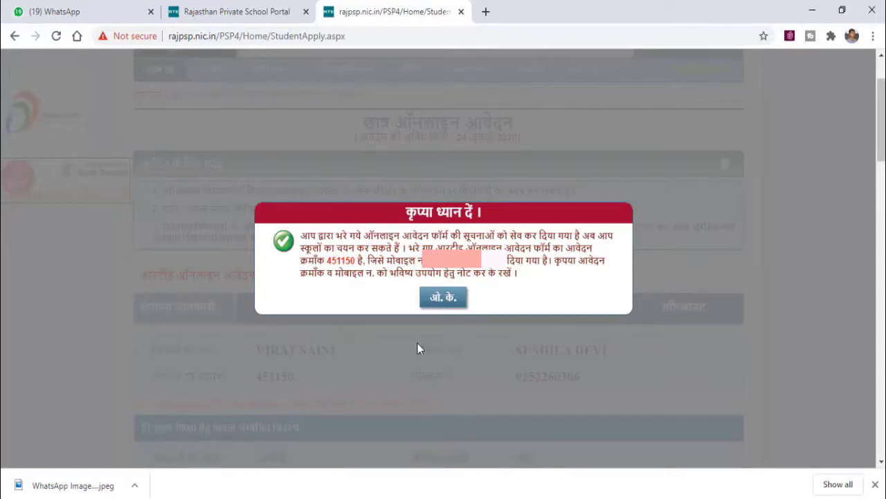
Acknowledge the saved form and search schools by name for 'mahesh'
left_click(443, 296)
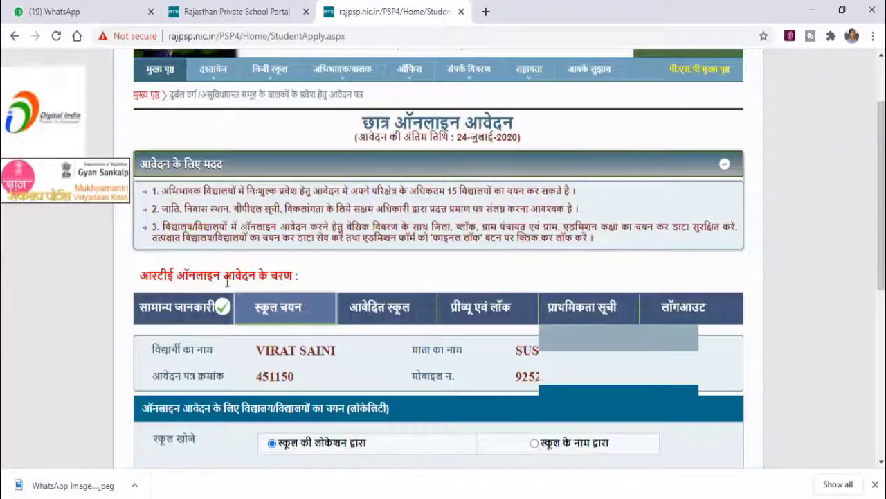
scroll(228, 281, "down", 3)
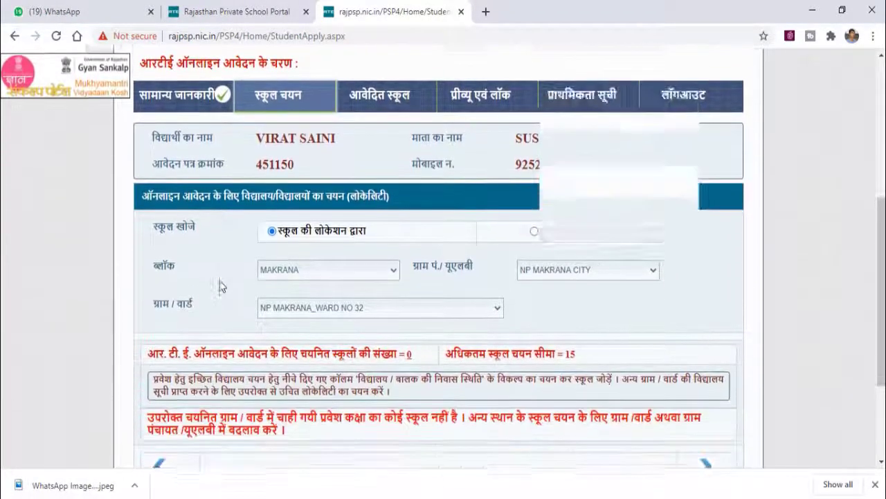
scroll(219, 286, "down", 1)
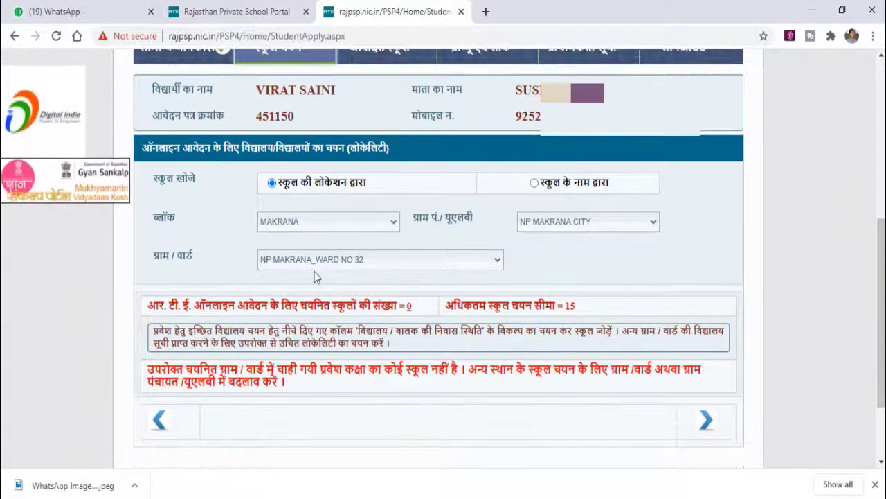
scroll(313, 274, "down", 1)
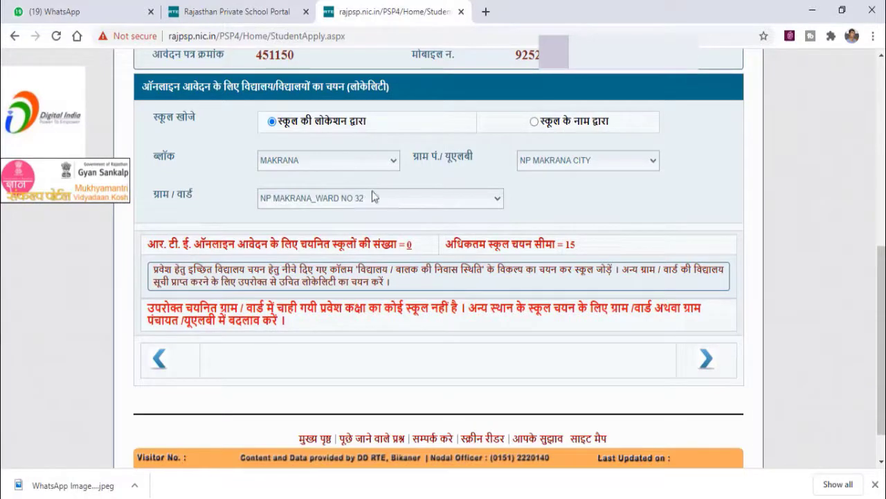
left_click(535, 123)
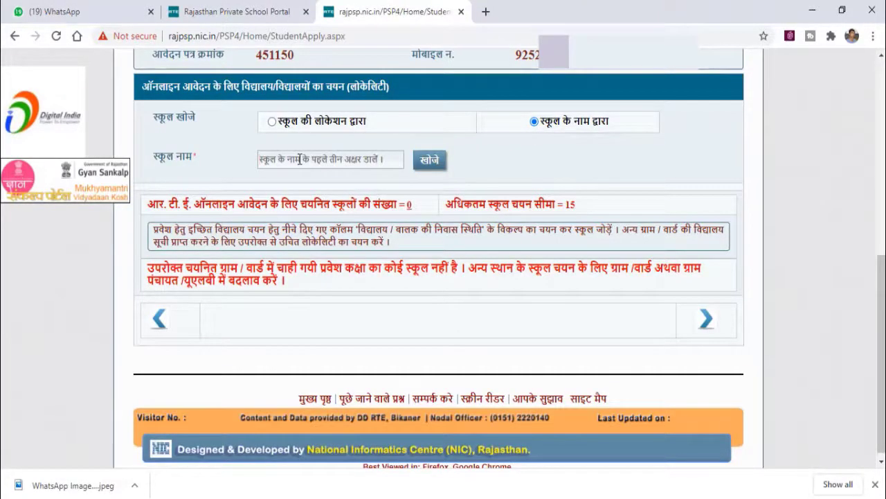
type("mahesh")
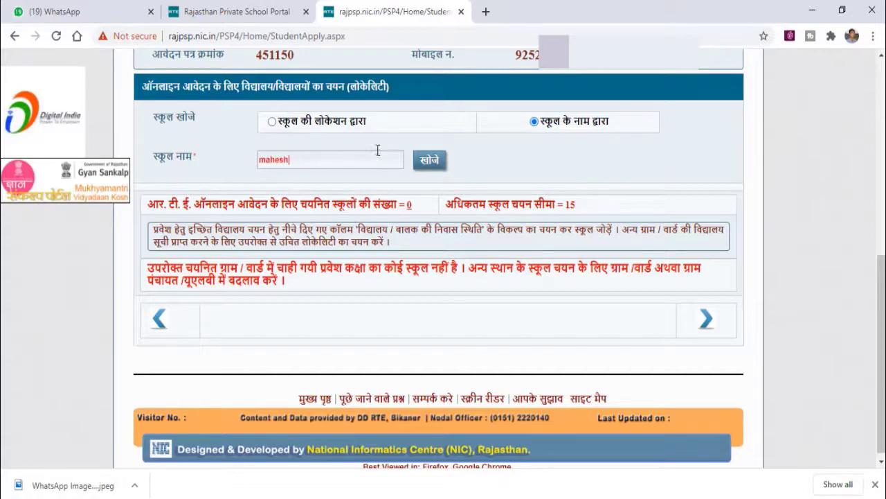
left_click(429, 160)
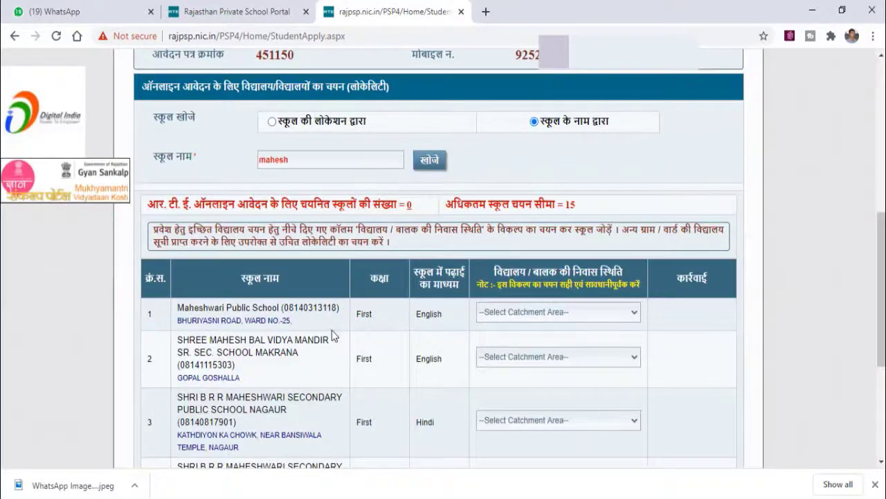
Add Shree Mahesh Bal Vidya Mandir, Makrana with a catchment residence status
scroll(332, 336, "down", 1)
left_click(494, 309)
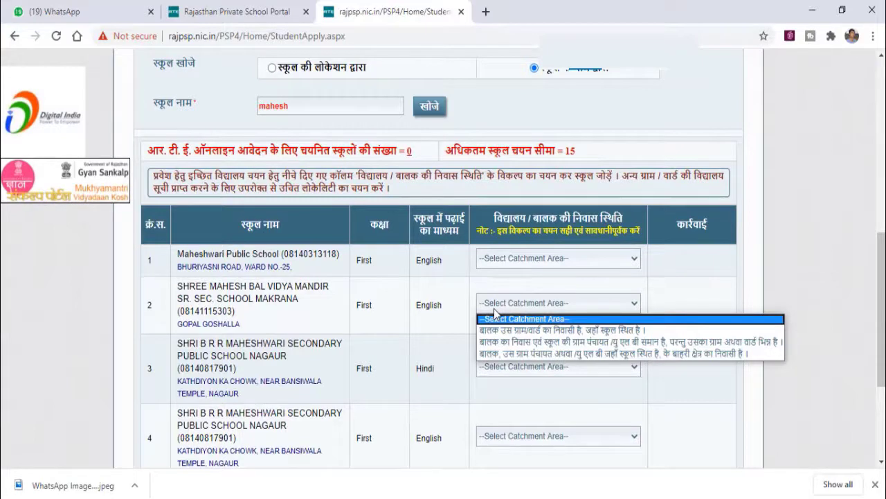
left_click(509, 342)
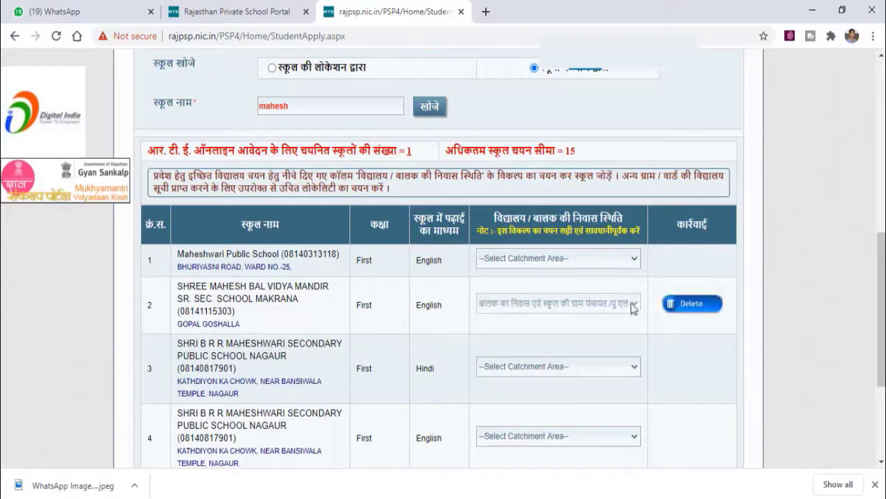
scroll(488, 317, "down", 2)
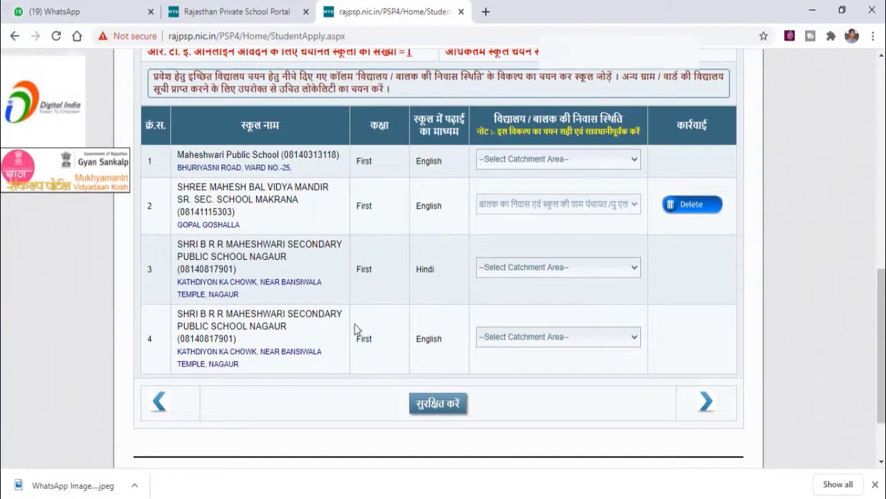
scroll(347, 330, "up", 2)
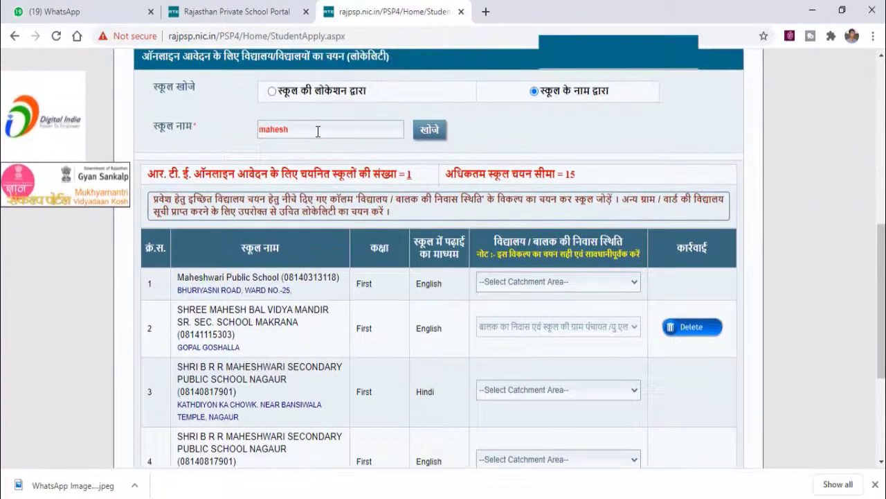
double_click(318, 132)
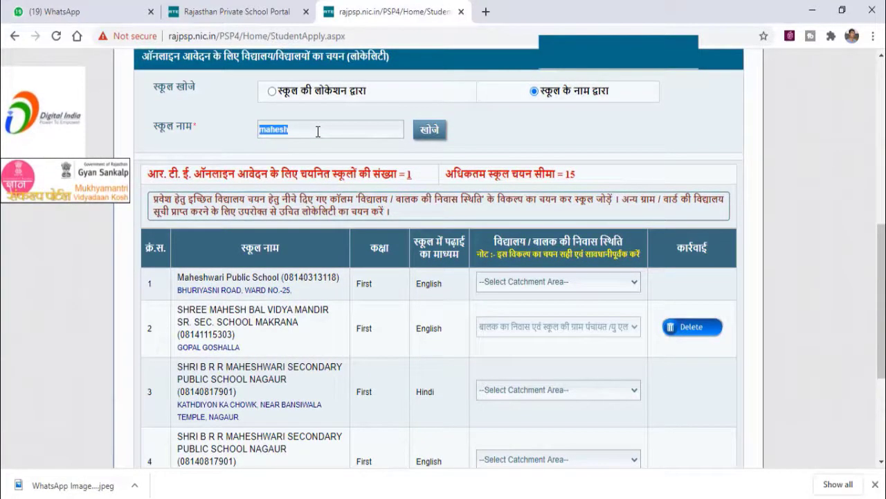
Search schools for 'samrat' and add the first result with a catchment-area residence status
type("samrat")
left_click(429, 130)
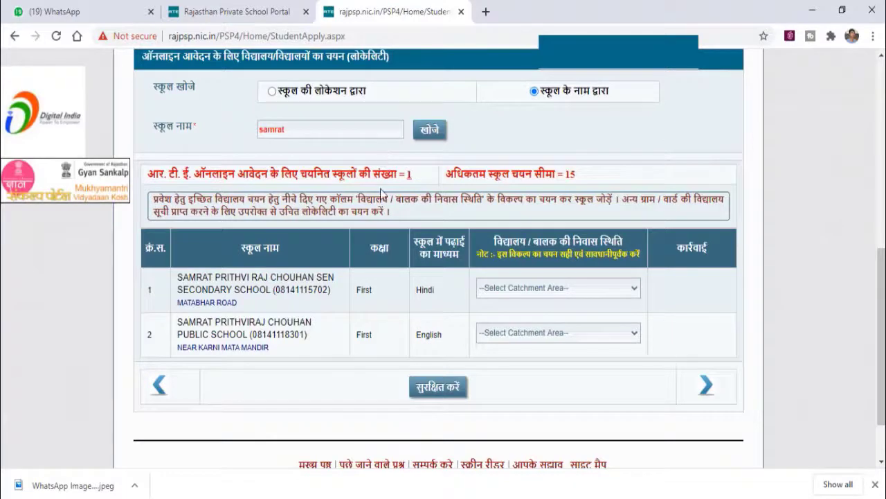
left_click(518, 291)
left_click(532, 334)
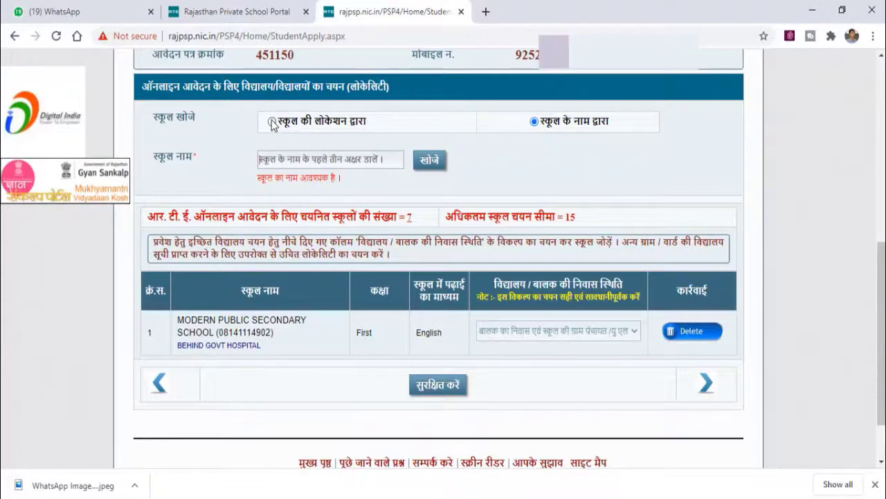
Search by location again, pick NP MAKRANA_WARD NO 31 and add Kazi Memorial school with a residence status
left_click(272, 122)
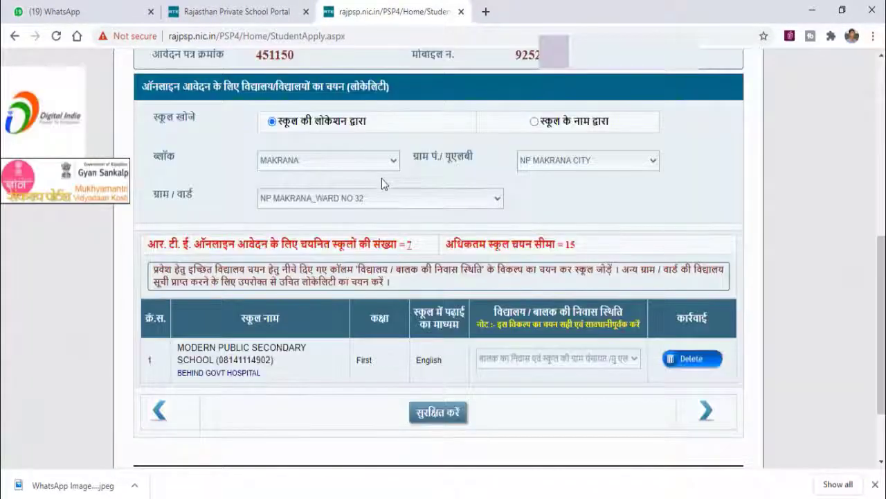
left_click(428, 199)
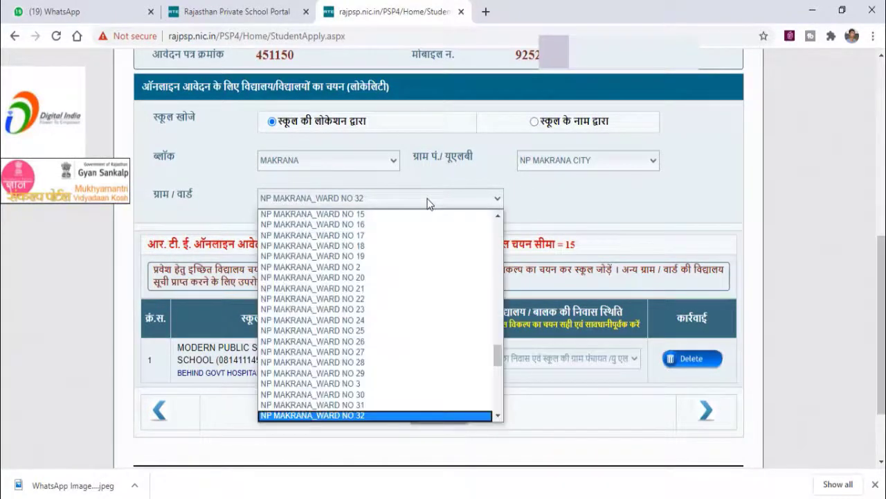
left_click(427, 200)
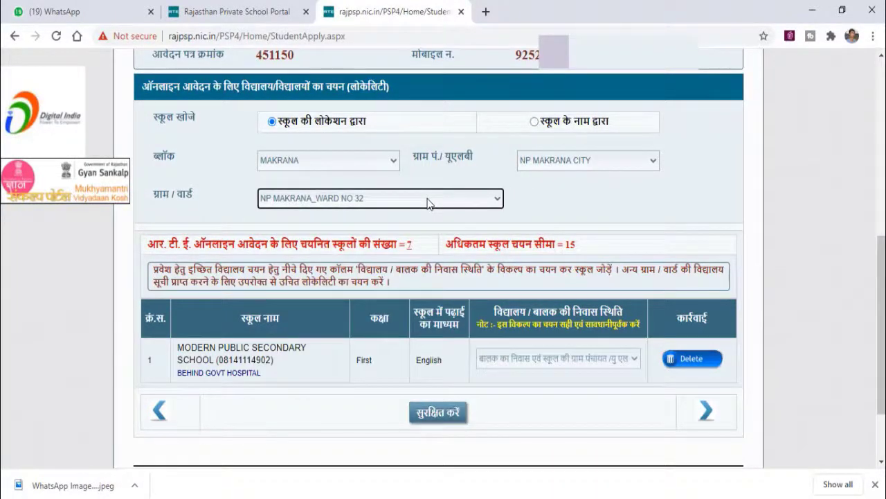
left_click(427, 200)
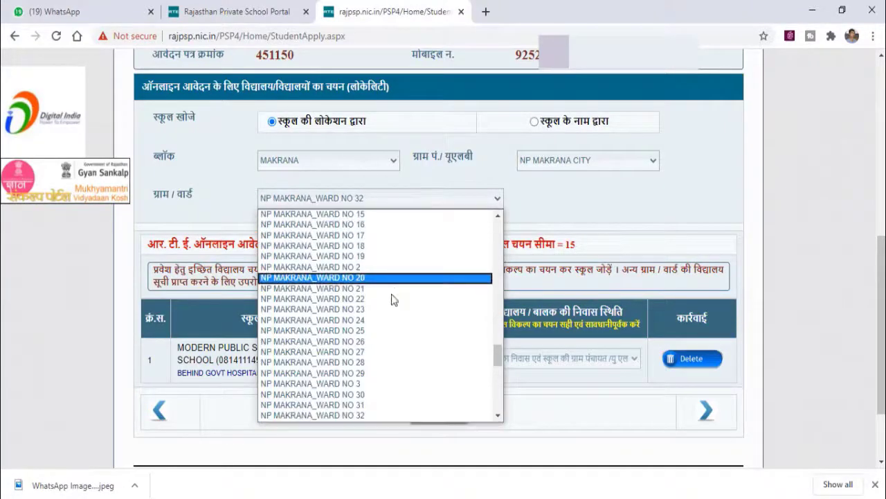
left_click(352, 408)
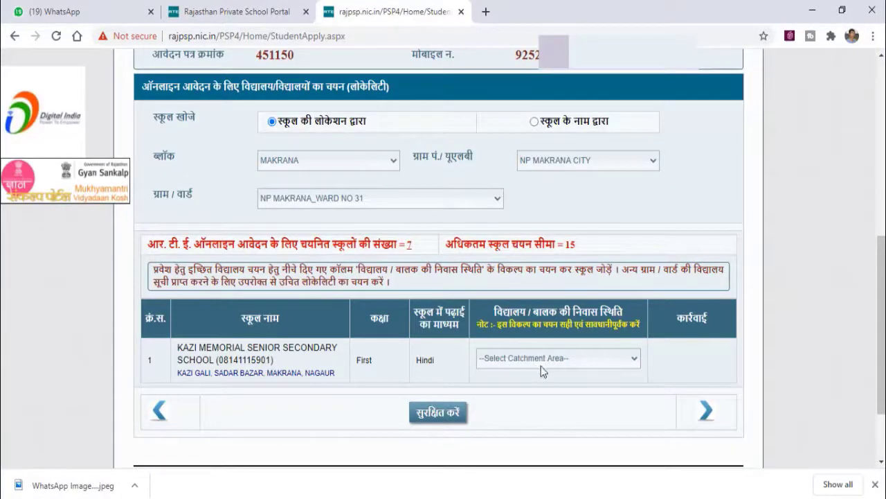
left_click(564, 362)
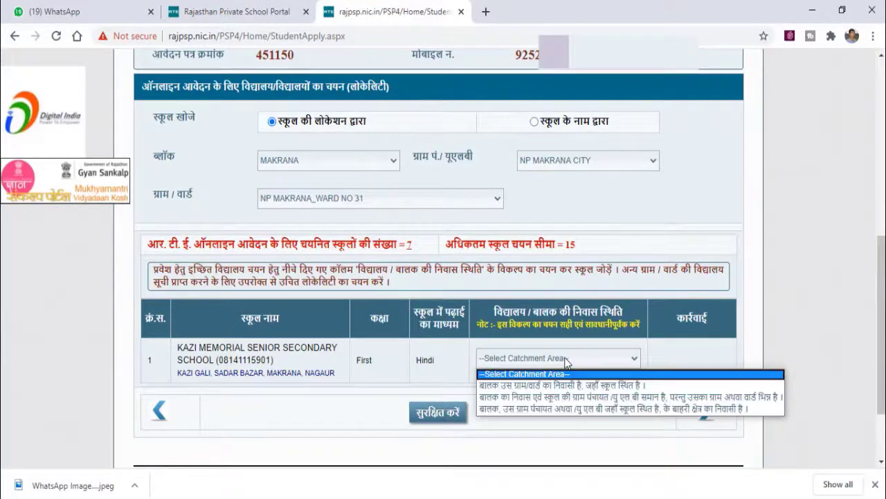
left_click(569, 398)
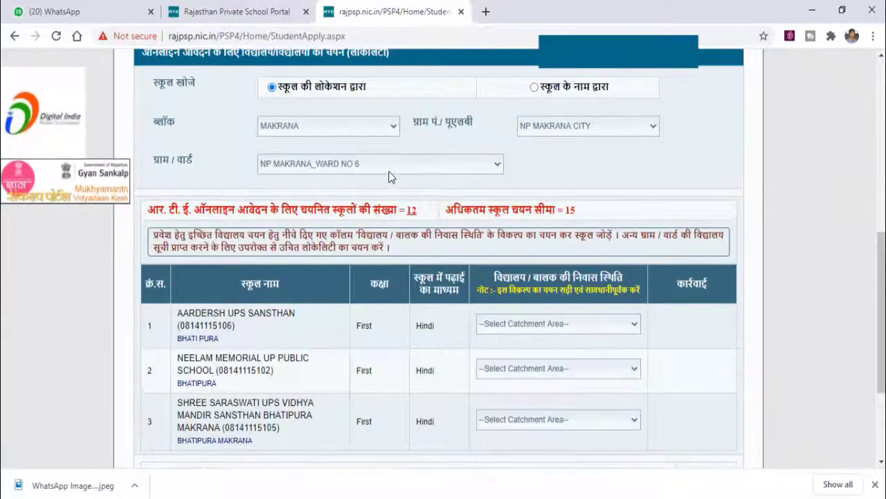
Switch to WARD NO 7 and add Marwar Montessori as same-panchayat, different-ward residence
left_click(389, 169)
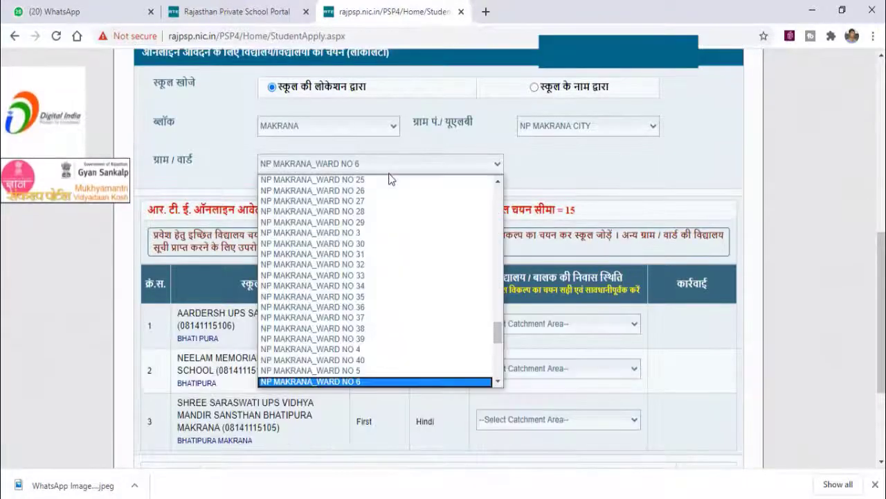
key("Down")
key("Return")
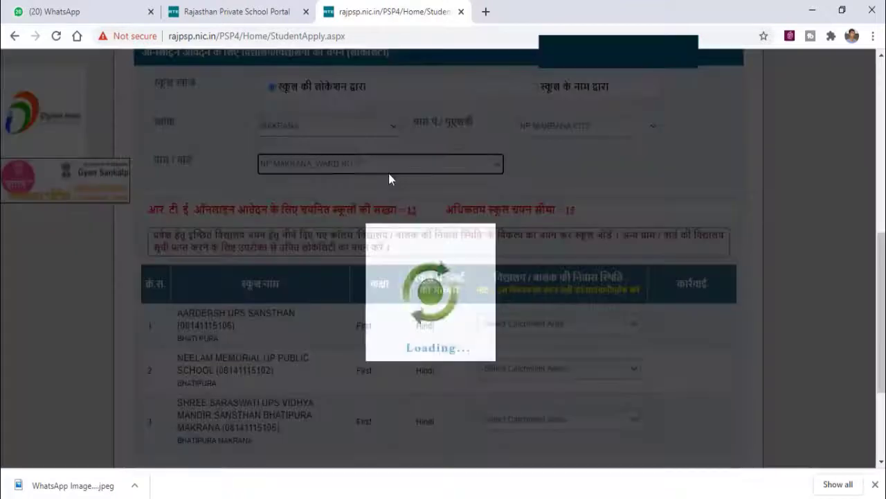
scroll(392, 368, "down", 2)
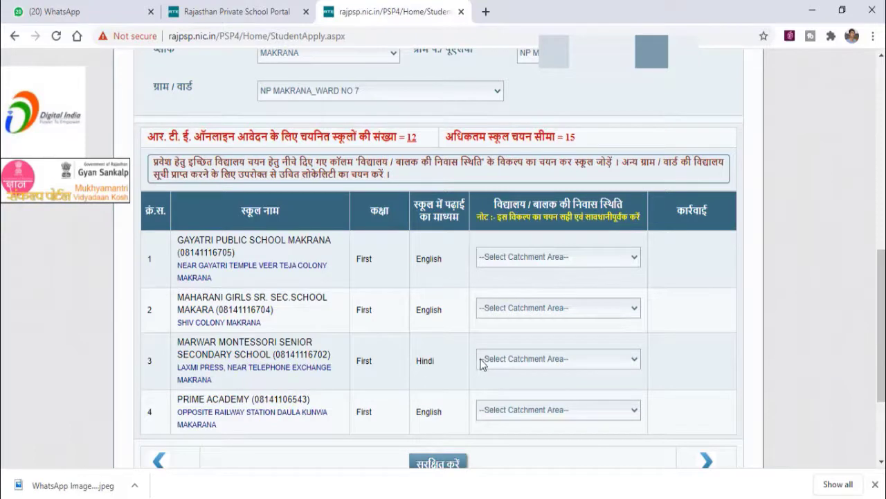
left_click(523, 359)
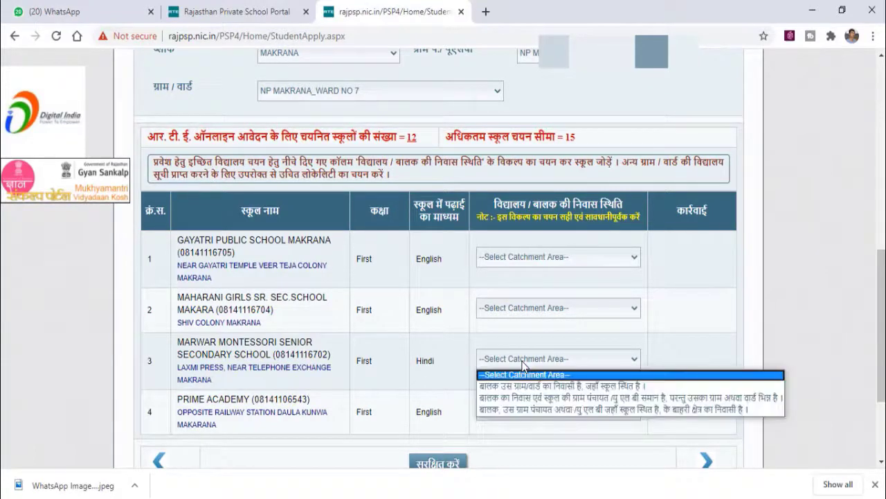
key("Down")
key("Down")
key("Return")
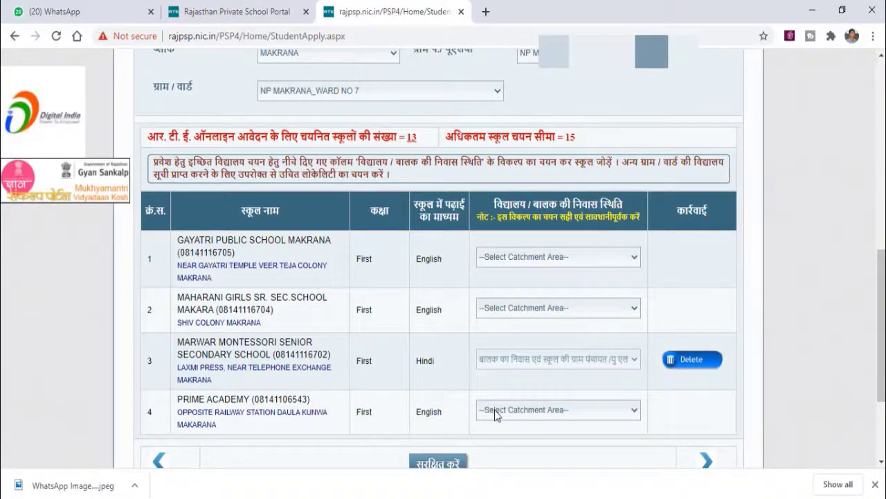
Browse WARD NO 8 and WARD NO 9 schools, leaving the ward set to WARD NO 9
left_click(352, 92)
key("Down")
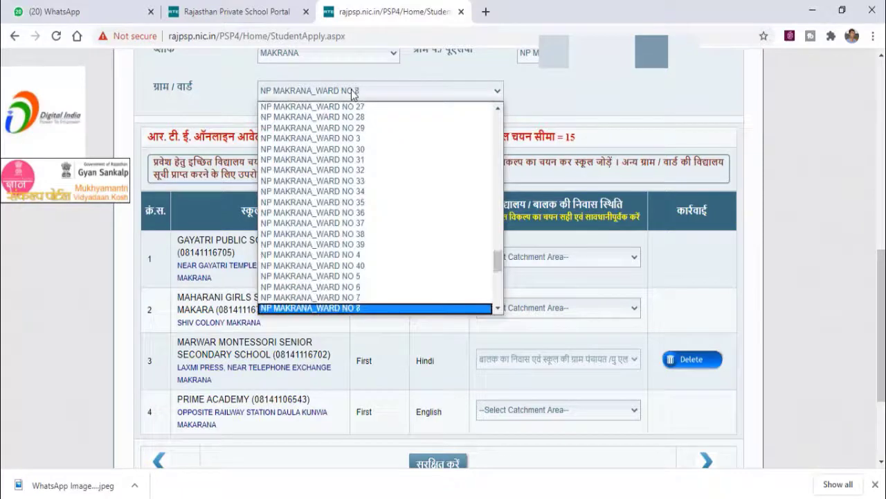
key("Return")
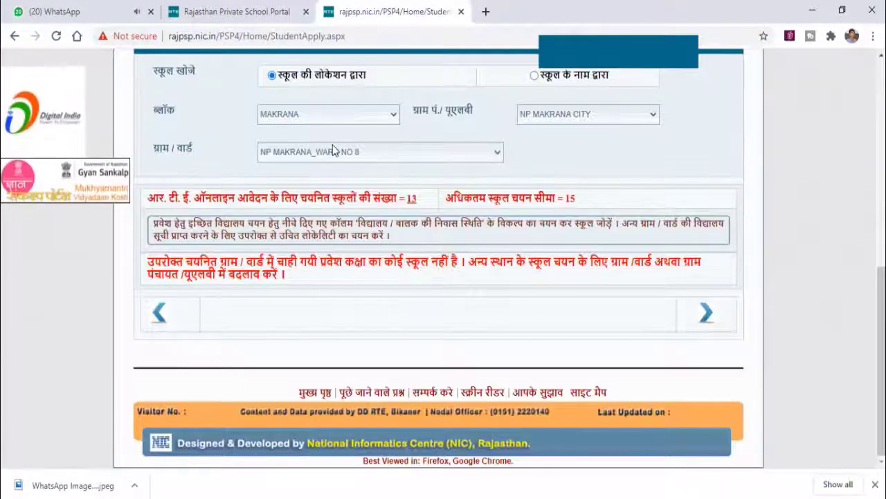
left_click(333, 151)
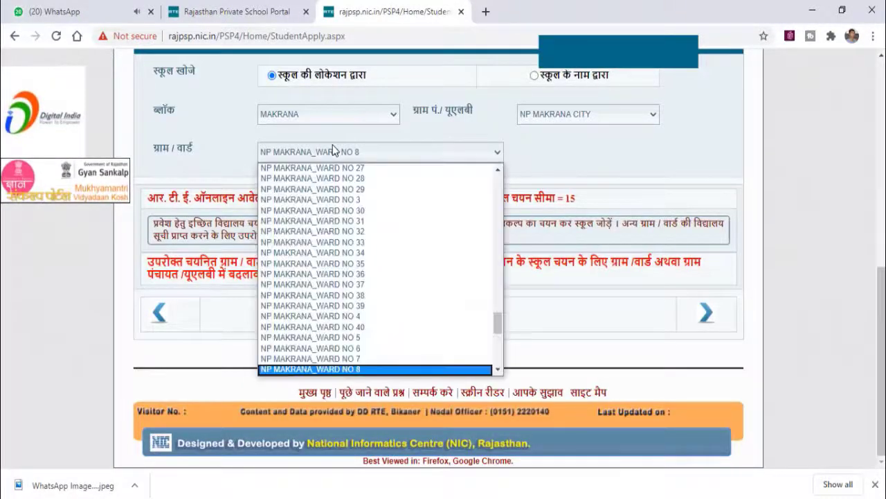
key("Down")
key("Return")
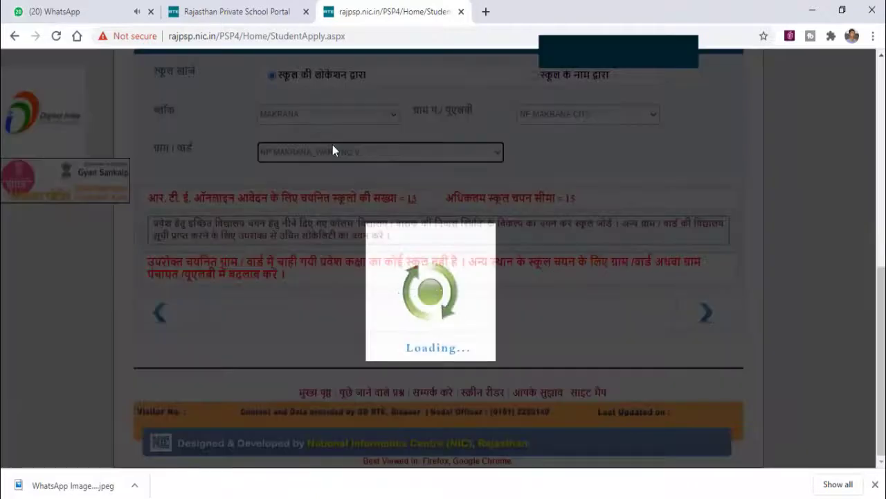
scroll(358, 331, "down", 2)
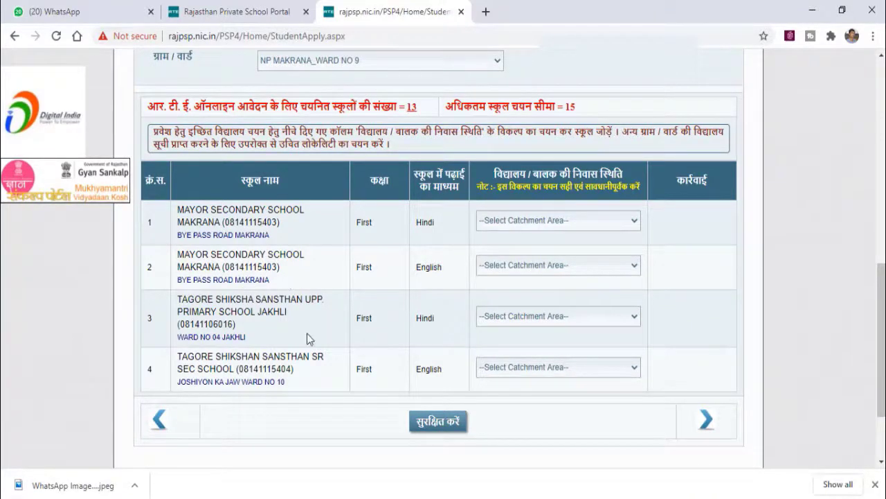
scroll(309, 339, "down", 1)
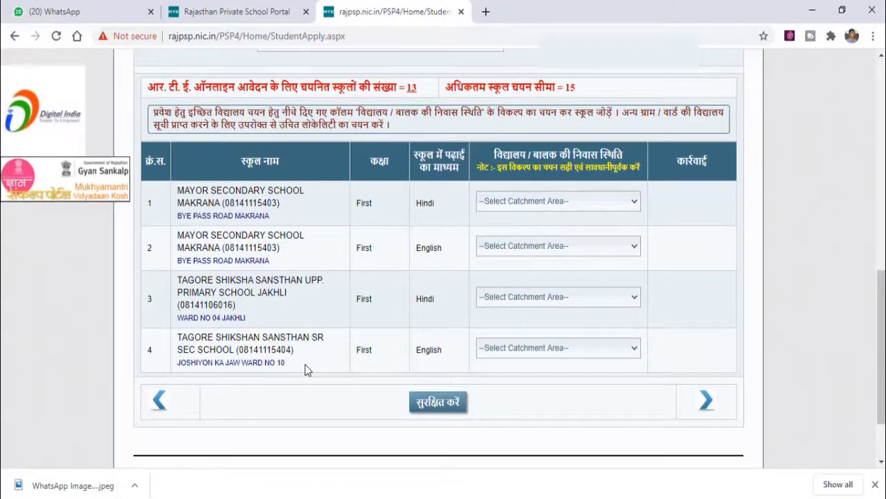
scroll(321, 321, "up", 1)
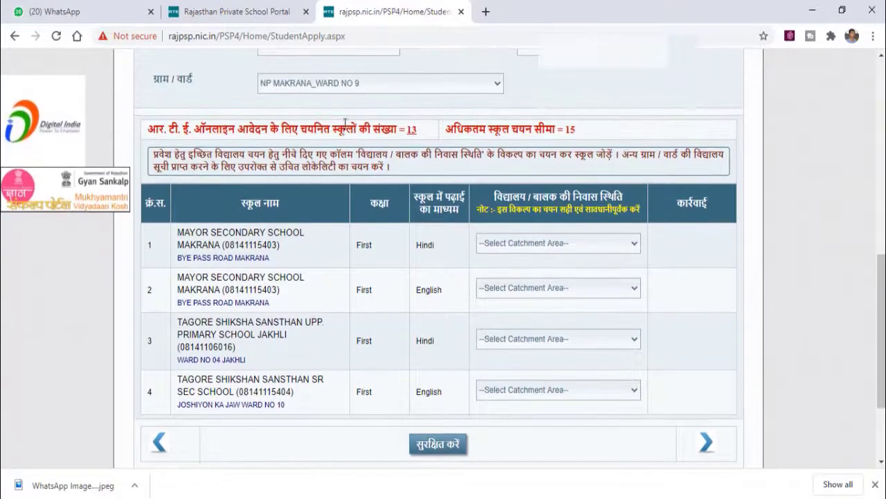
left_click(345, 85)
key("Down")
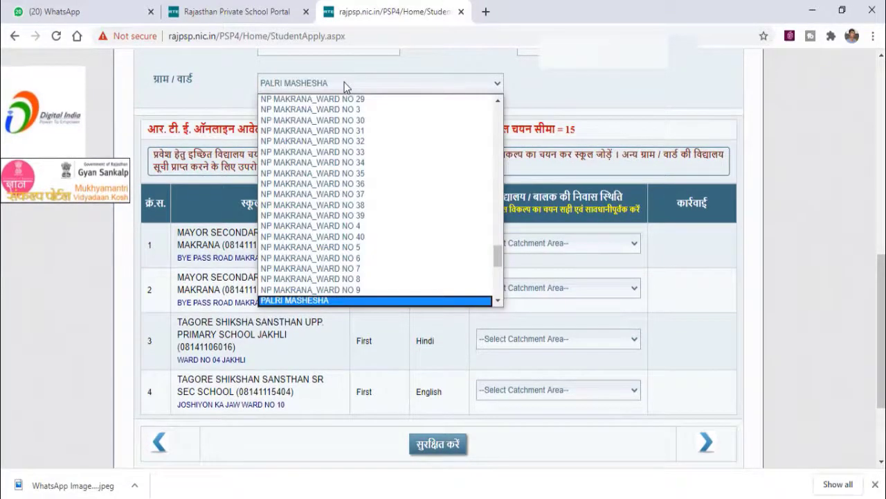
key("Up")
key("Return")
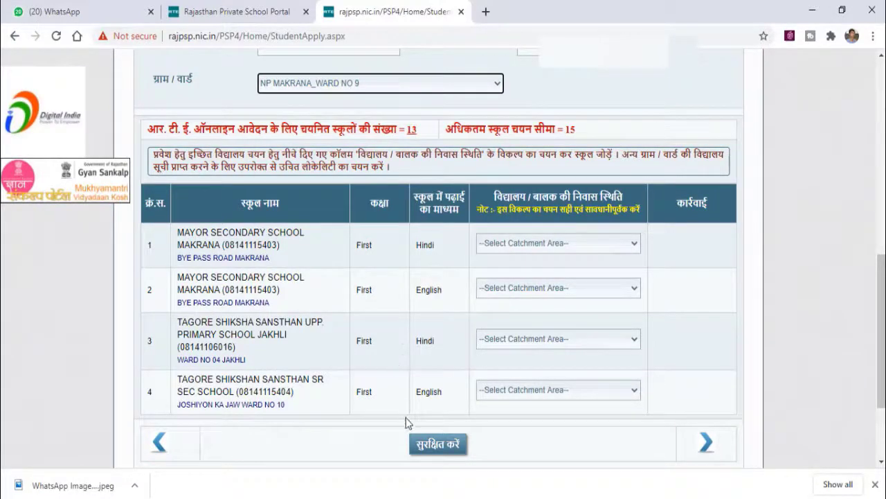
Save the 13-school selection with सुरक्षित करें and dismiss the missing residence-status warning
left_click(438, 447)
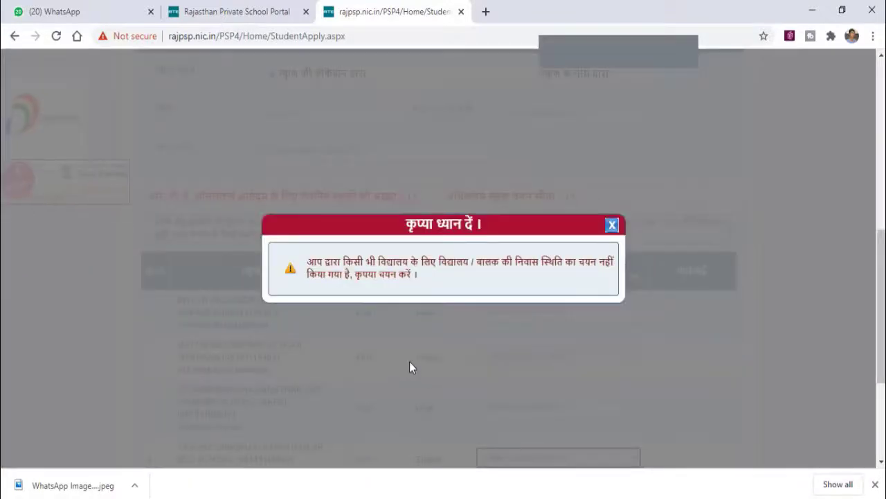
left_click(611, 225)
scroll(639, 407, "down", 1)
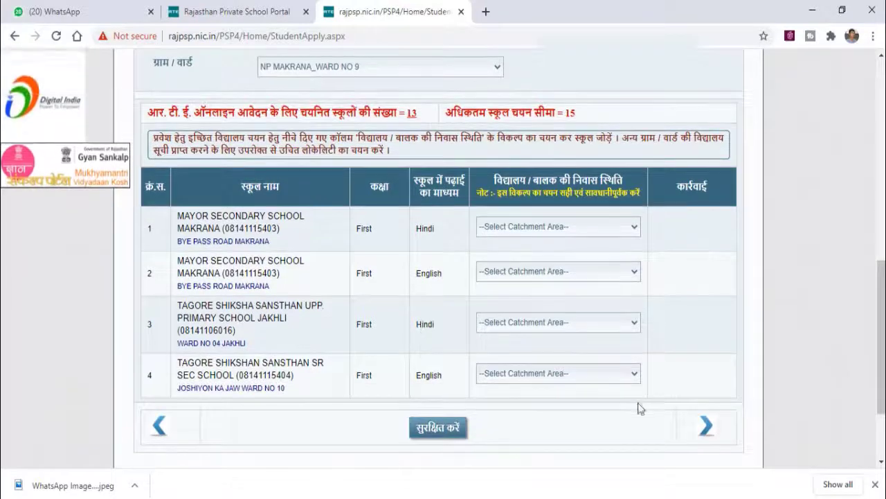
Review the applied-schools table down to row 13, then advance to the priority-order page
left_click(707, 426)
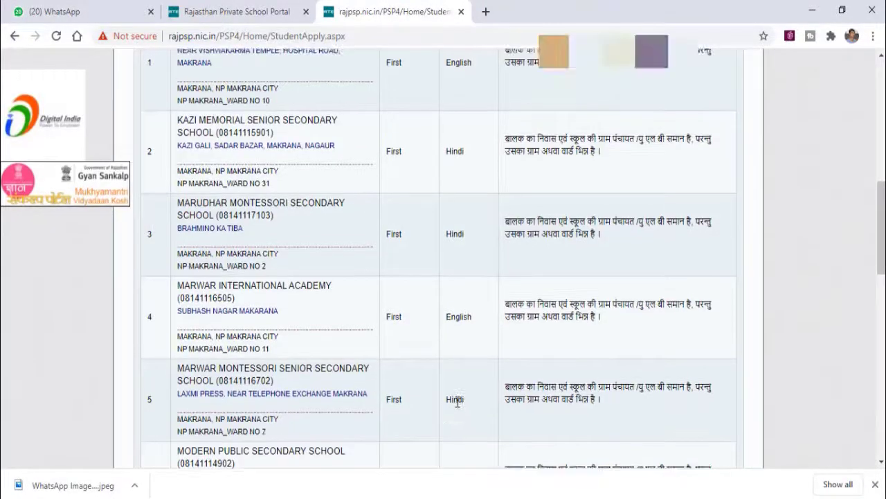
scroll(443, 277, "down", 3)
scroll(457, 401, "down", 6)
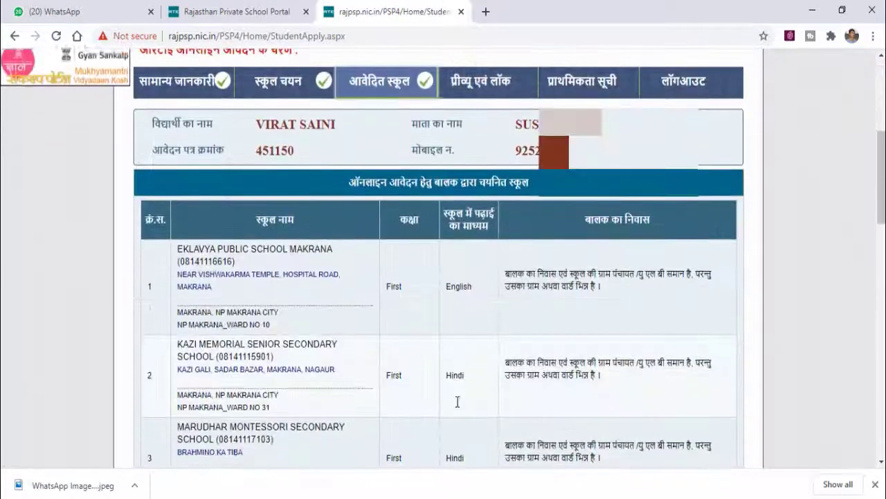
scroll(456, 407, "down", 3)
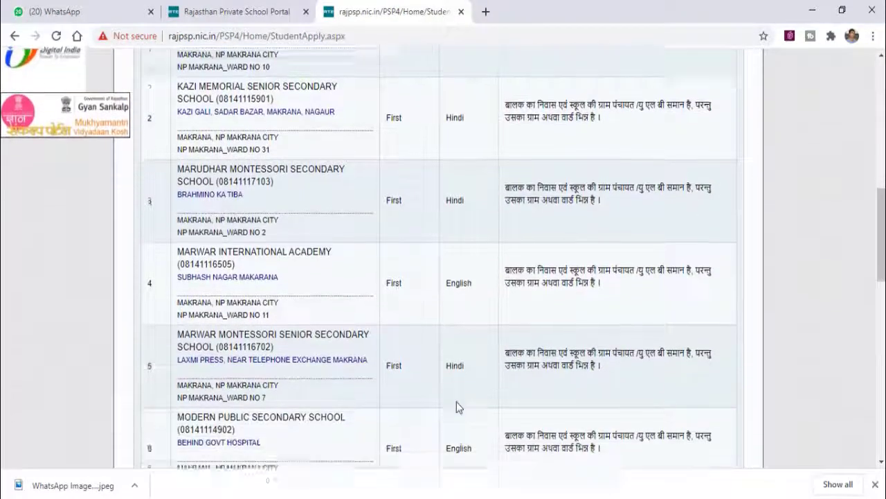
scroll(456, 407, "down", 3)
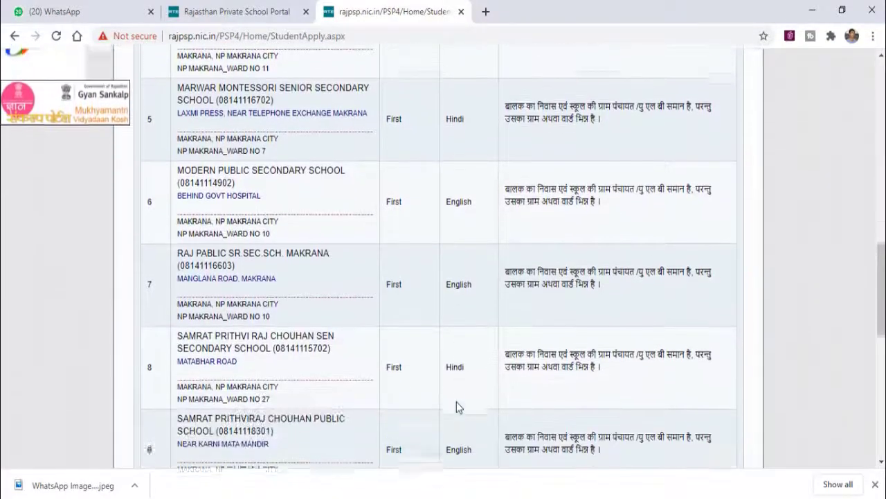
scroll(456, 402, "down", 6)
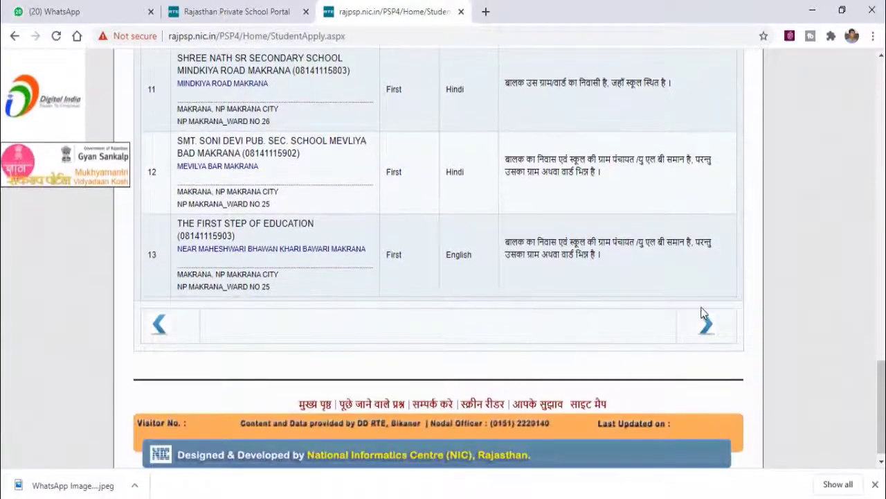
left_click(704, 328)
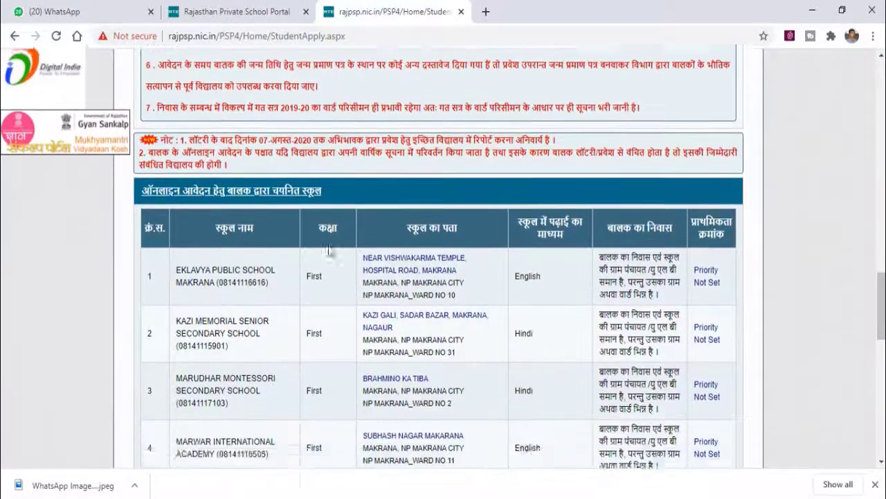
Scroll to the page bottom and choose 'आवेदन पत्र प्रिंट करें' to request the application printout
scroll(329, 251, "down", 7)
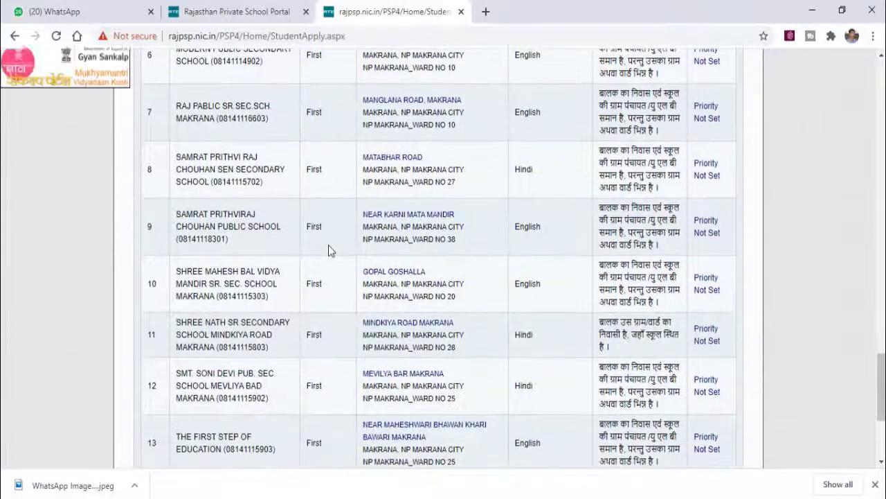
scroll(330, 251, "down", 3)
scroll(329, 250, "up", 10)
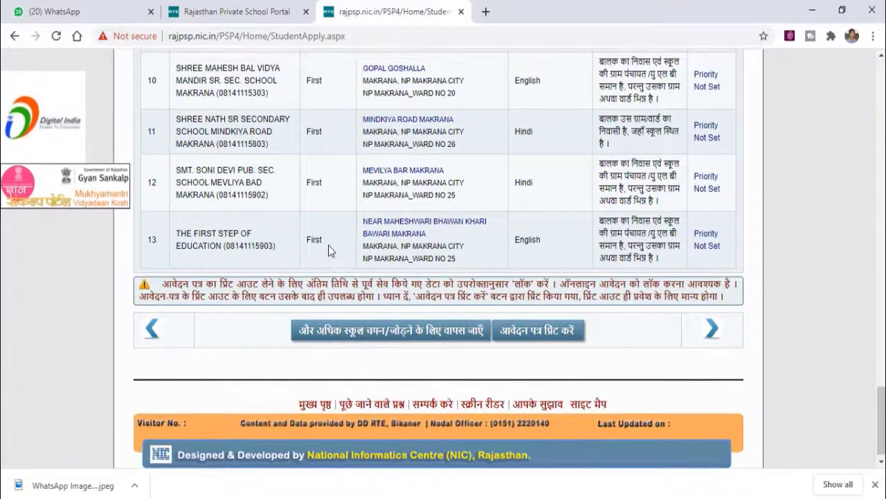
scroll(329, 251, "up", 15)
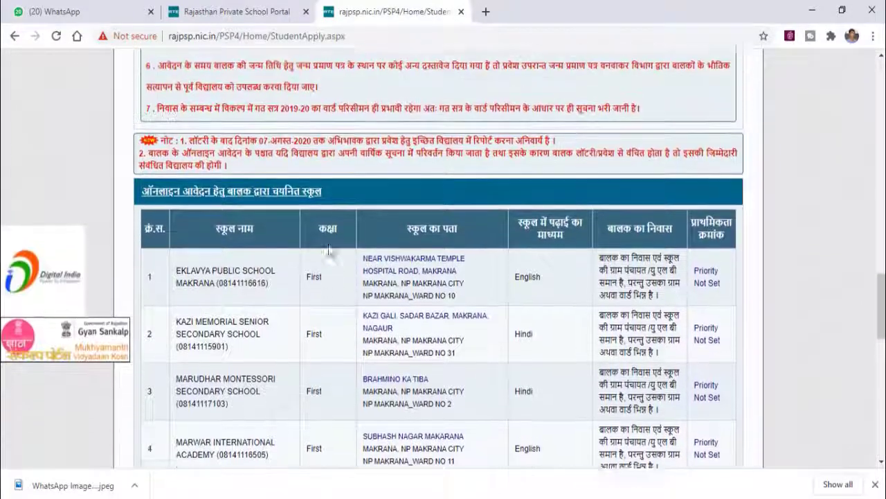
scroll(329, 251, "down", 5)
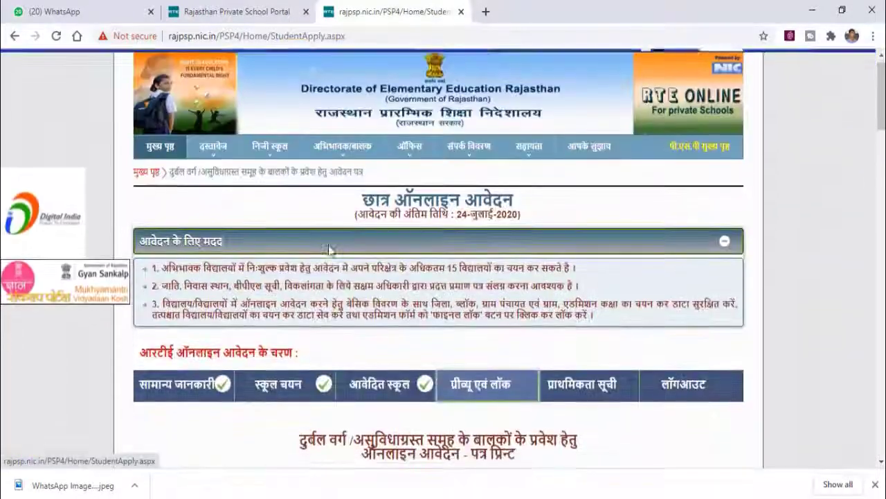
scroll(330, 251, "down", 2)
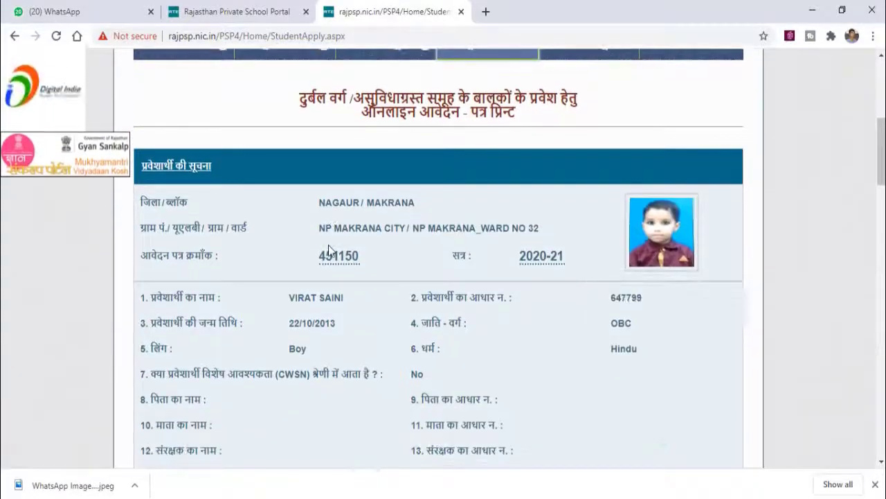
scroll(404, 220, "down", 8)
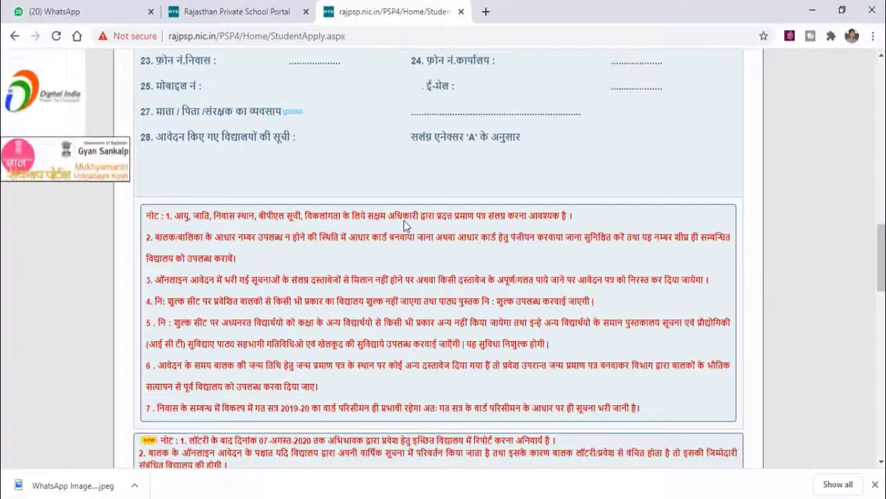
scroll(403, 221, "down", 8)
scroll(405, 220, "down", 7)
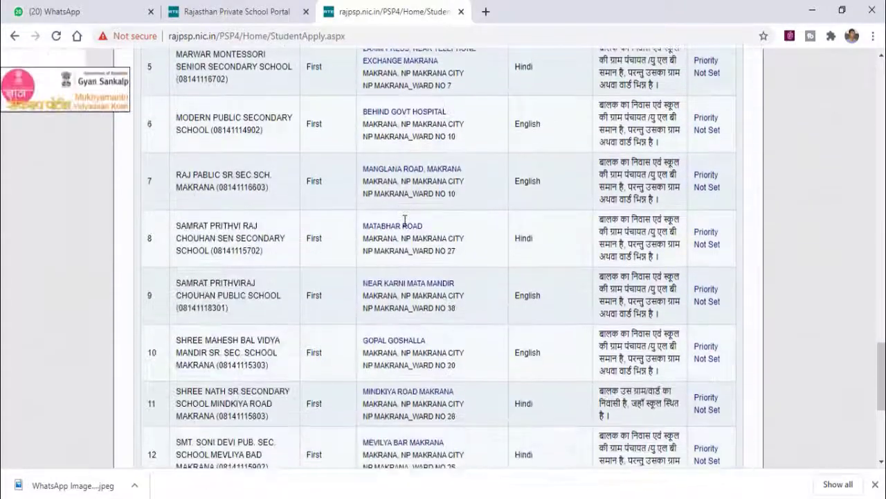
scroll(405, 221, "down", 1)
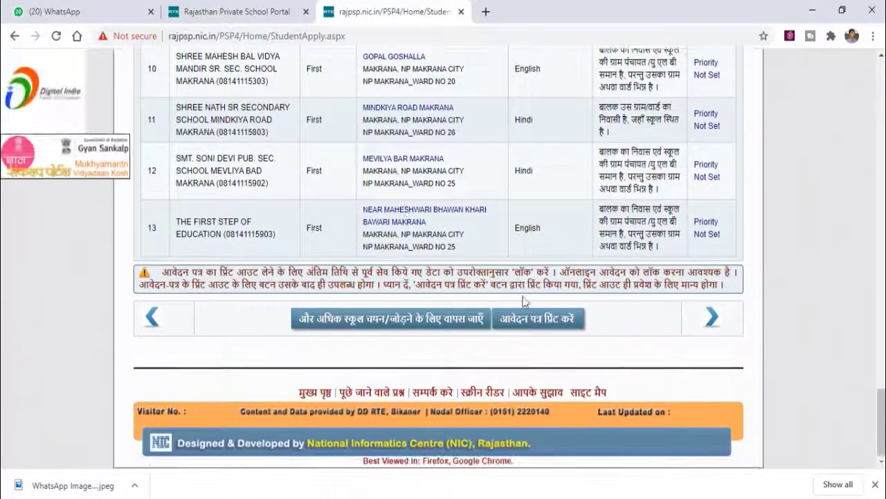
left_click(541, 320)
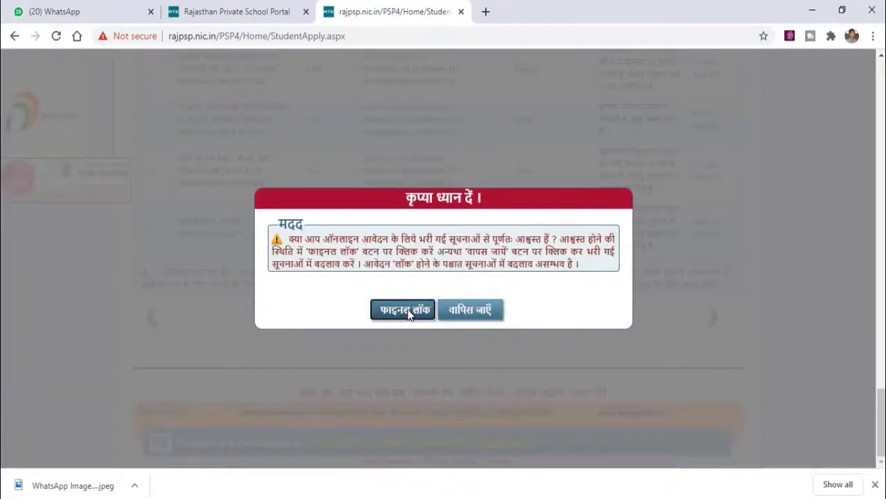
Confirm 'फाइनल लॉक', review the printable form and get the StudentOnlineApp PDF
left_click(407, 311)
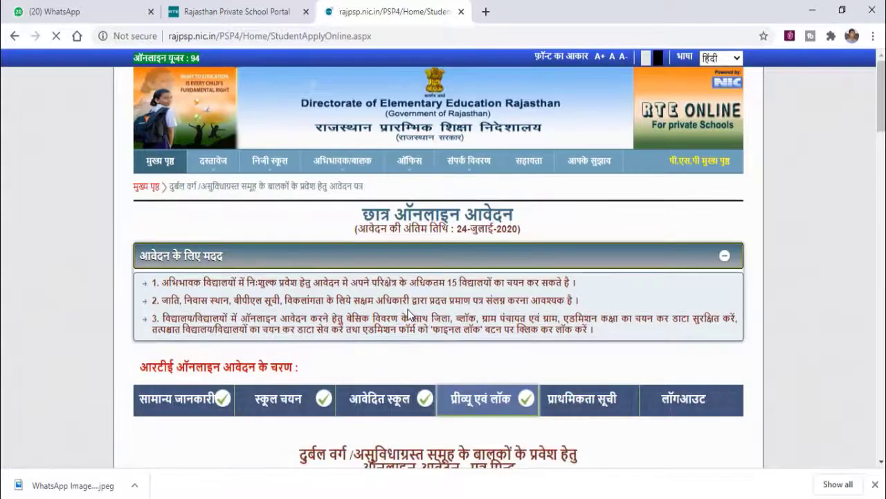
scroll(412, 316, "down", 4)
scroll(409, 315, "up", 1)
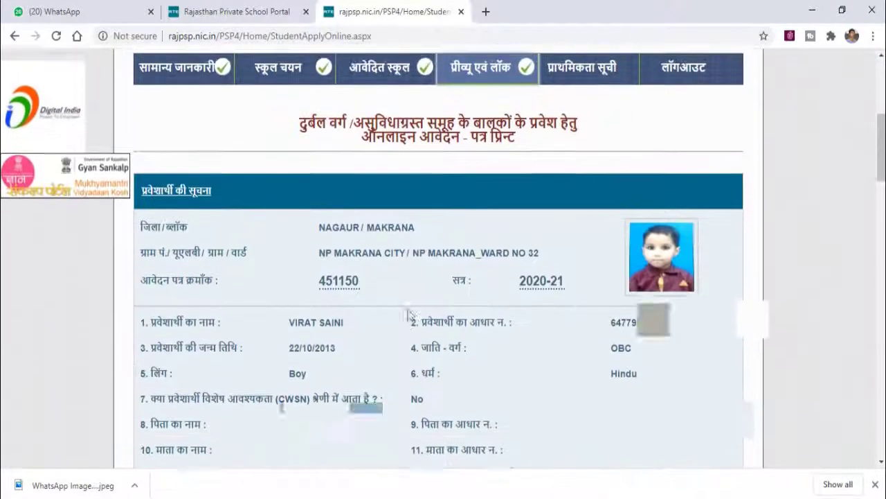
scroll(408, 315, "down", 1)
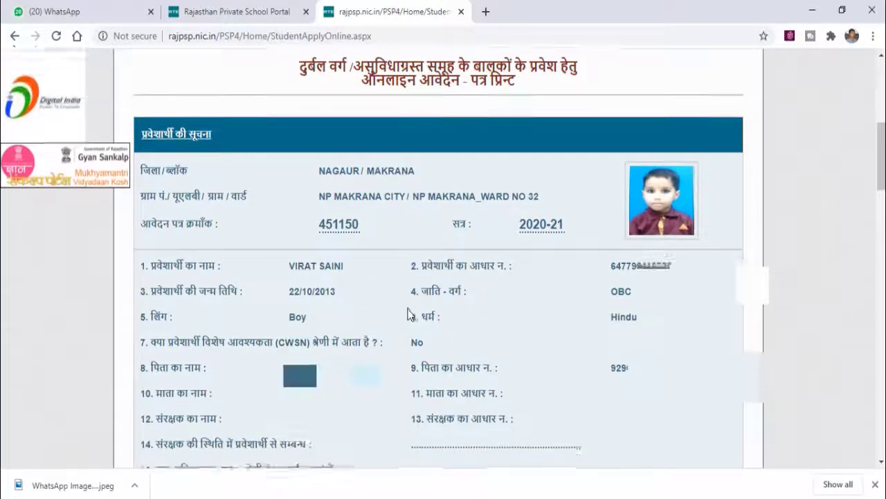
scroll(408, 315, "down", 4)
scroll(407, 315, "down", 12)
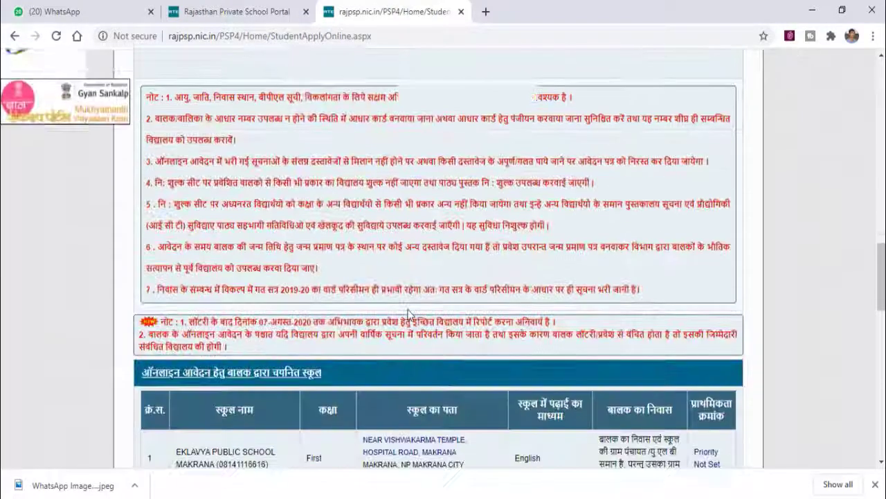
scroll(409, 315, "down", 9)
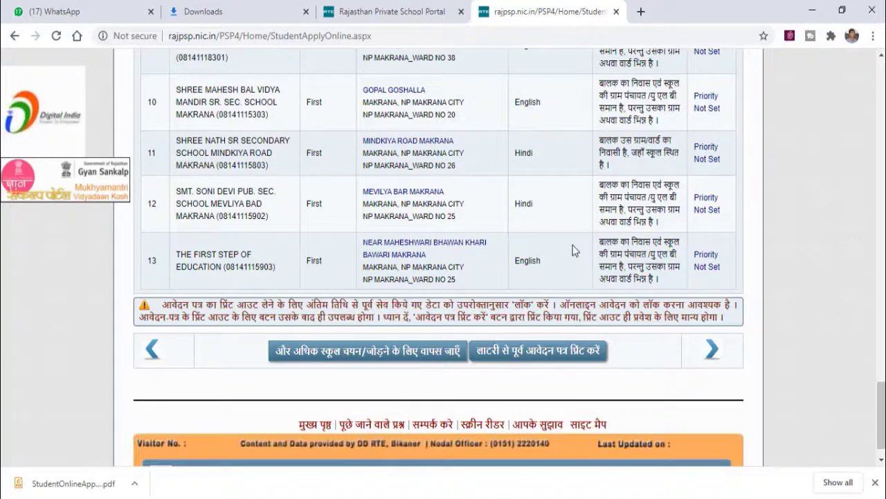
left_click(712, 350)
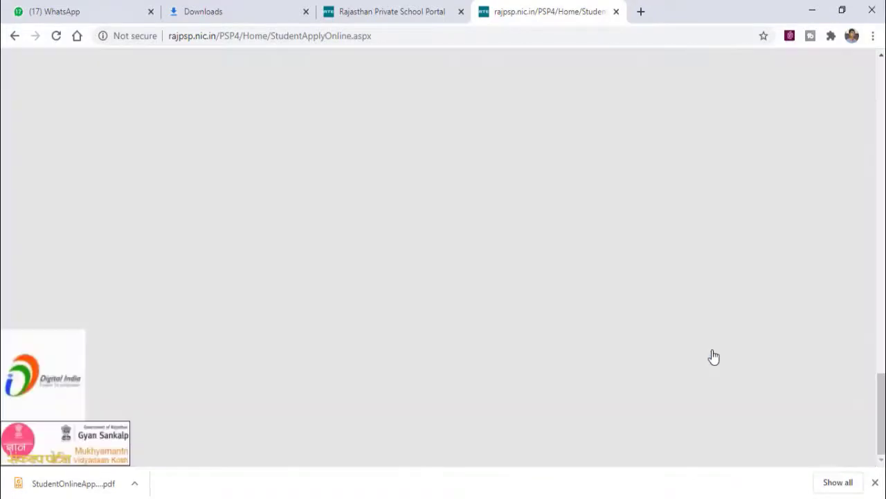
Scroll through the 'प्राथमिकता सूची' to check all 13 schools show Lottery Not Declared and Priority Not Set
scroll(713, 356, "up", 5)
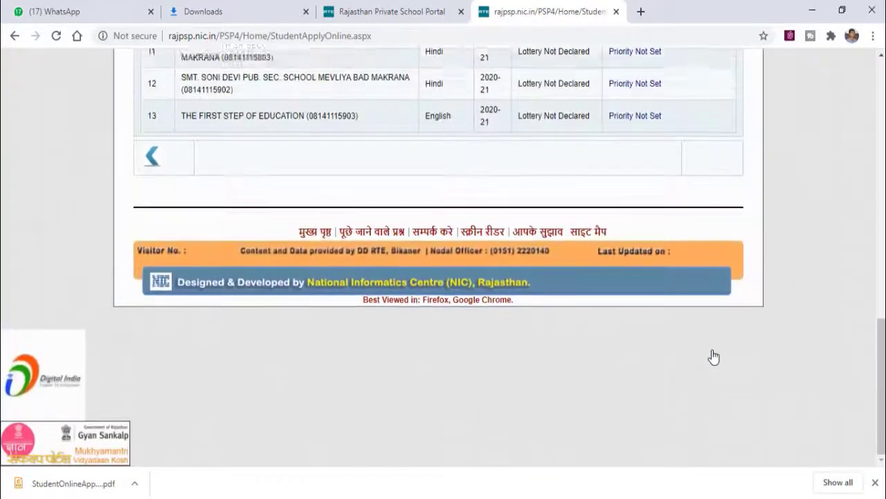
scroll(714, 356, "up", 10)
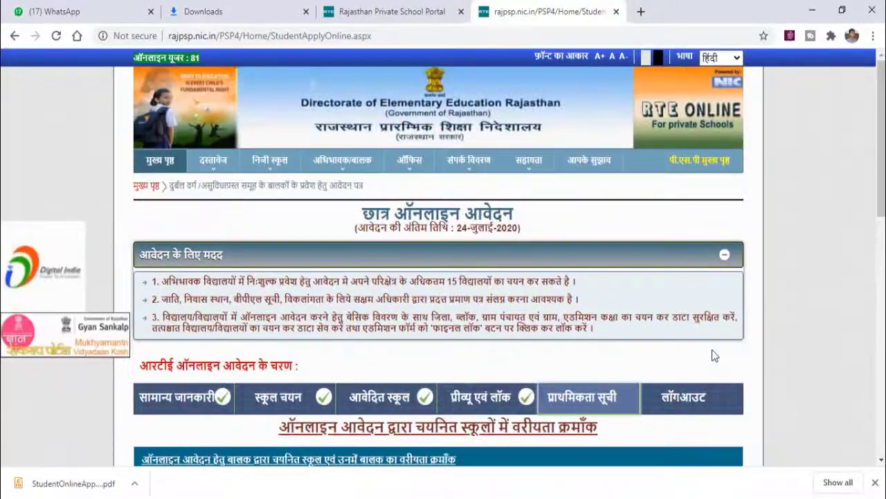
scroll(714, 354, "down", 1)
scroll(714, 355, "down", 1)
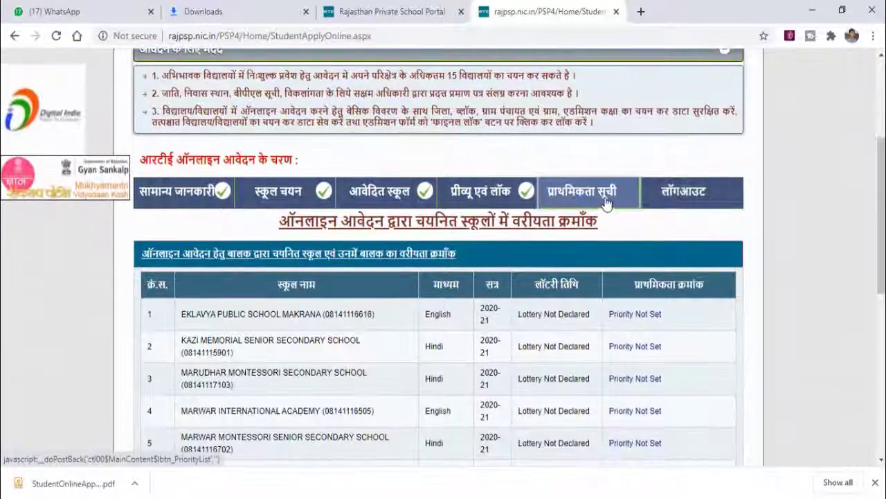
scroll(546, 317, "down", 3)
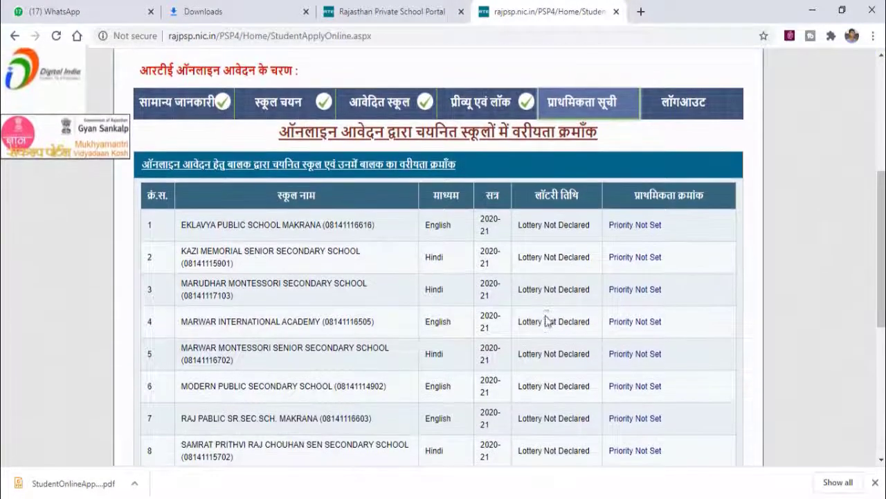
scroll(546, 318, "down", 1)
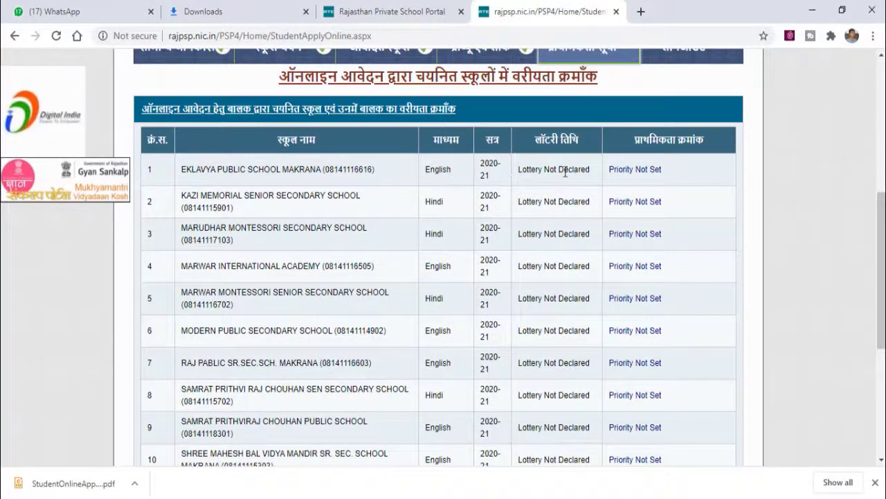
scroll(639, 270, "down", 5)
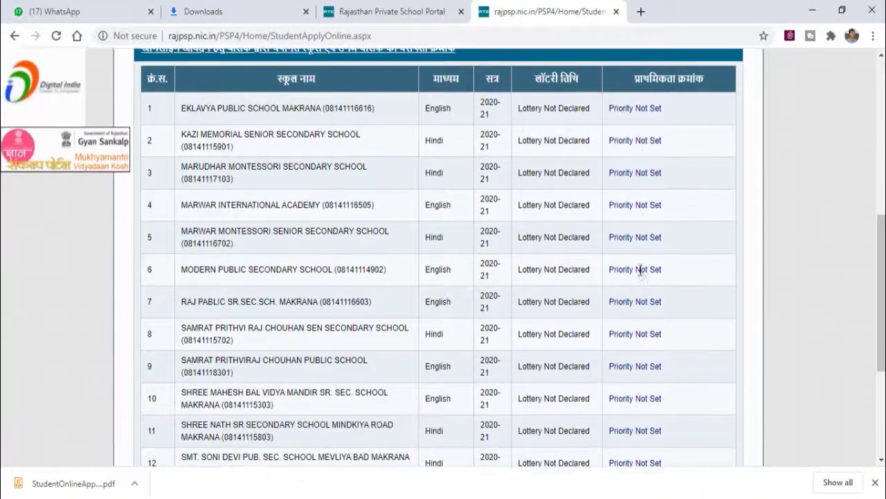
scroll(639, 270, "down", 3)
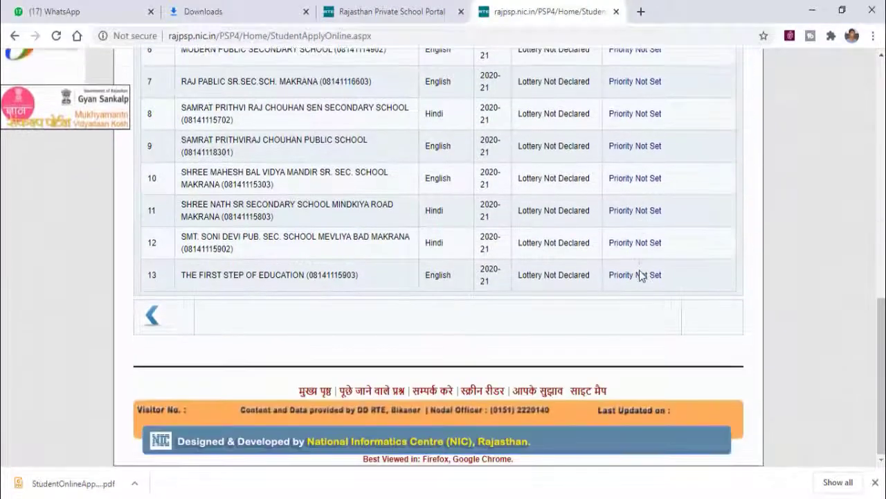
scroll(639, 270, "up", 8)
scroll(640, 270, "up", 3)
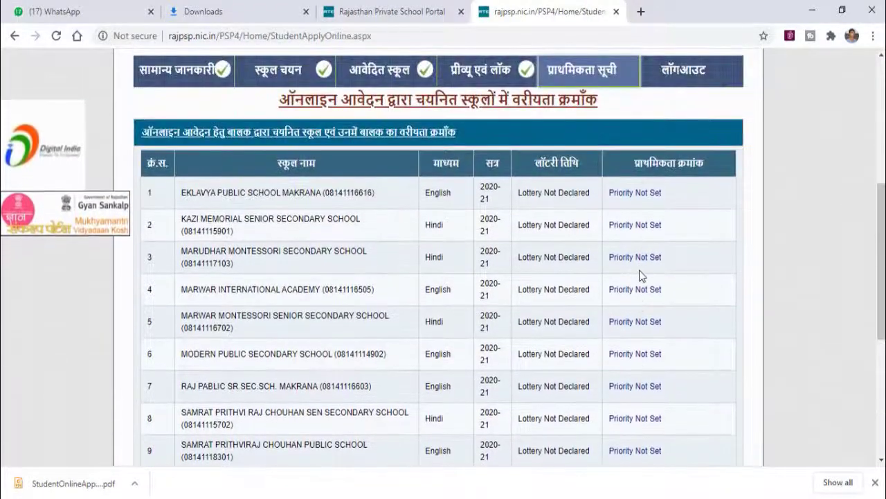
scroll(640, 270, "up", 1)
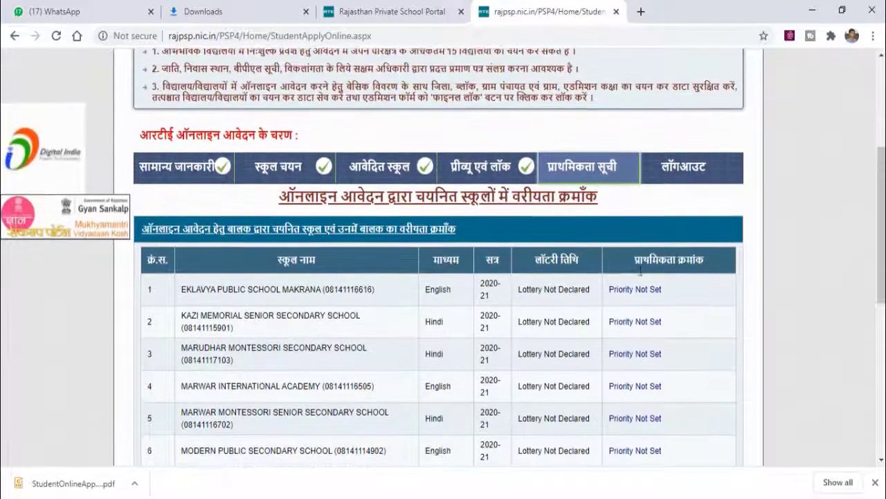
scroll(639, 270, "down", 5)
scroll(639, 270, "up", 2)
scroll(639, 273, "up", 6)
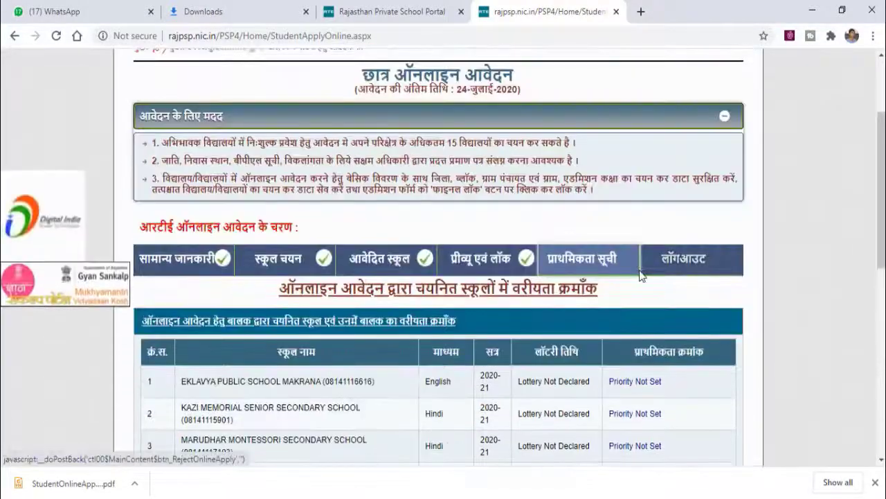
scroll(639, 270, "down", 7)
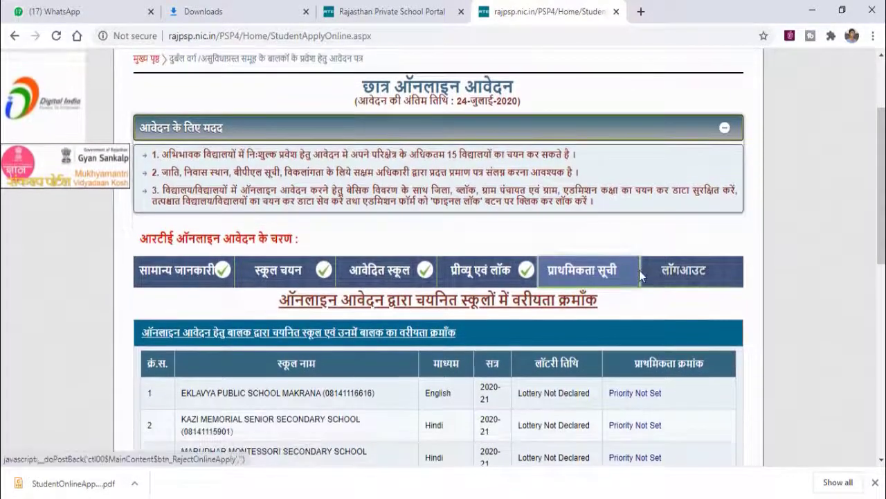
scroll(639, 270, "up", 3)
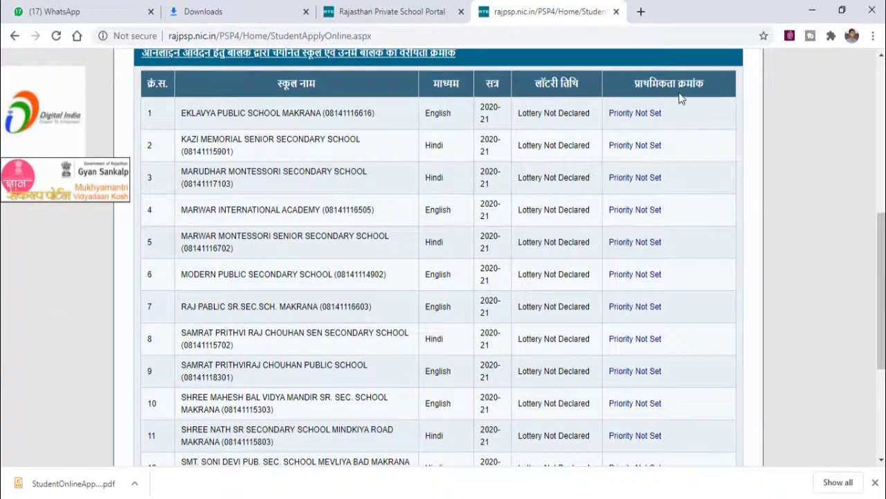
scroll(679, 99, "up", 3)
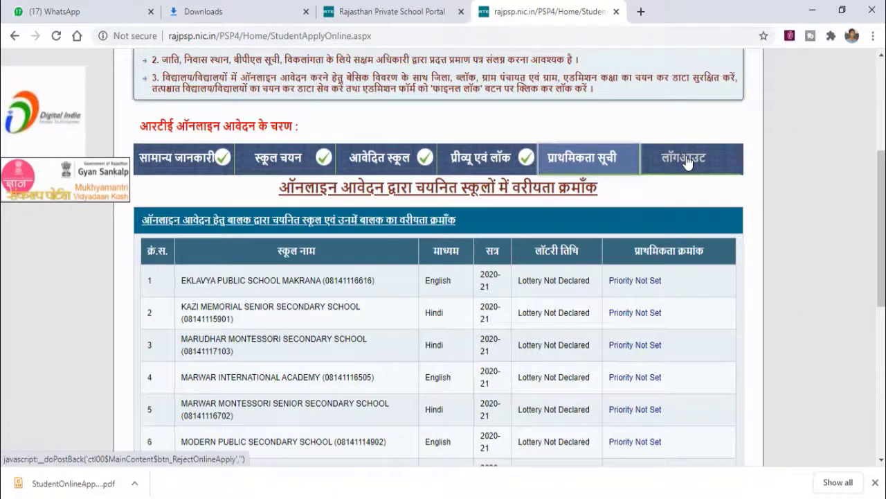
Log out with the 'लॉगआउट' tab and view the application start page
left_click(685, 159)
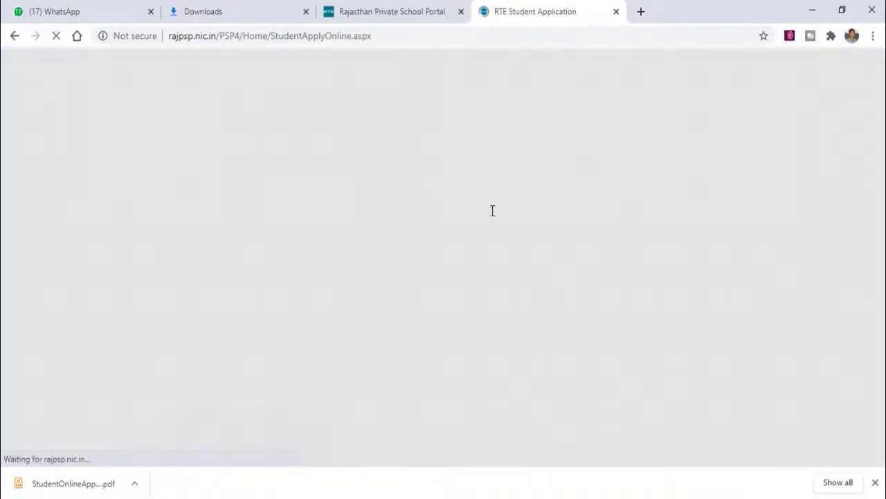
scroll(462, 220, "down", 1)
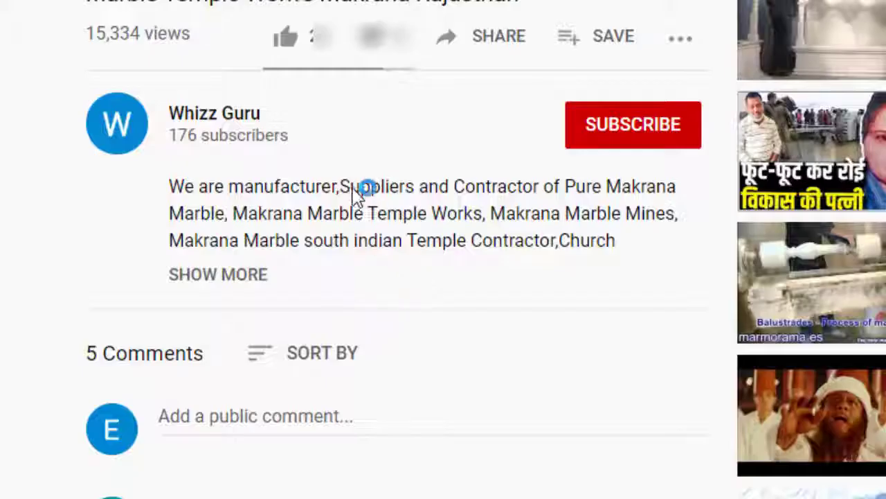
Like the Makrana marble video, subscribe to Whizz Guru and set notifications to All
left_click(301, 61)
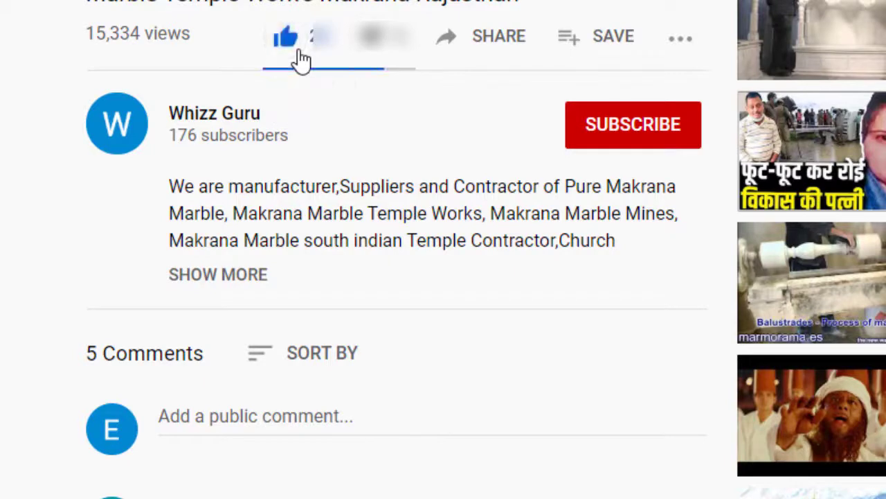
left_click(637, 125)
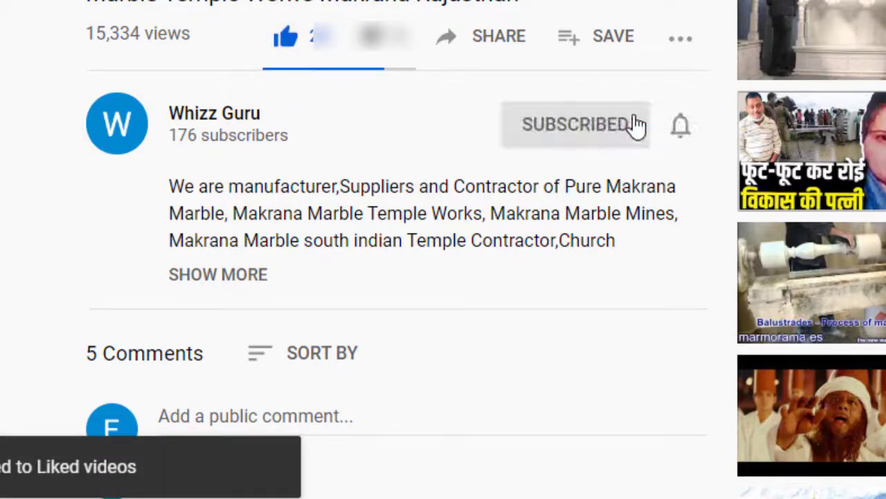
left_click(680, 132)
left_click(720, 191)
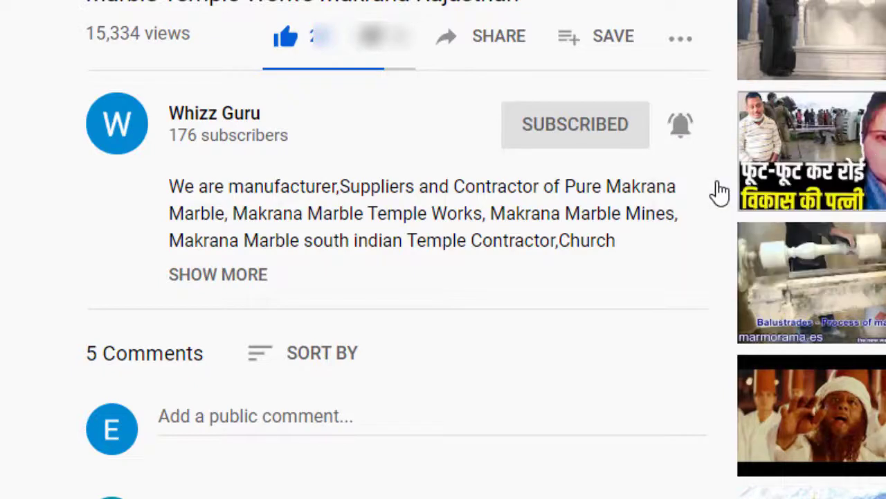